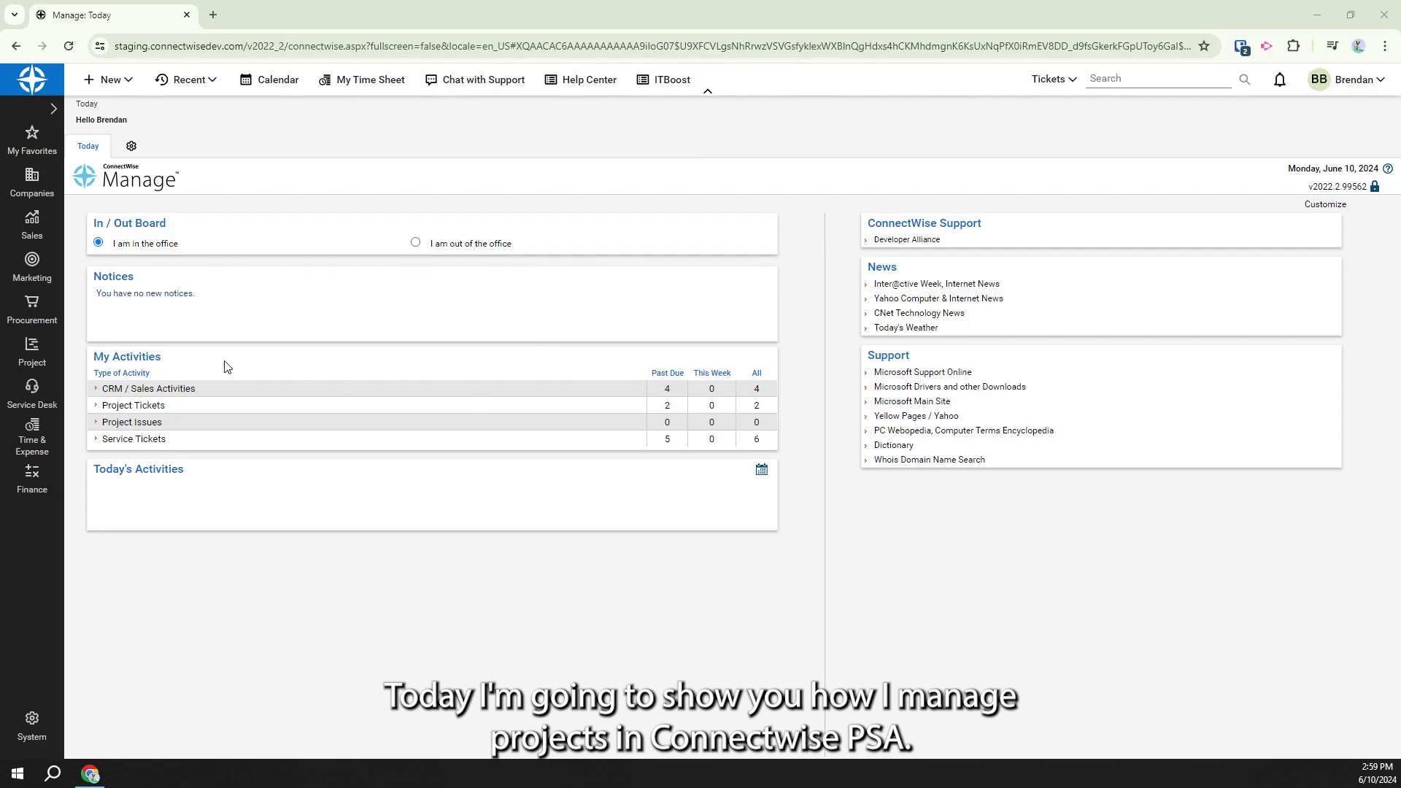
Open the Employee Onboarding project template's Work Plan, showing its five phases totalling 11.50 hours
click(32, 351)
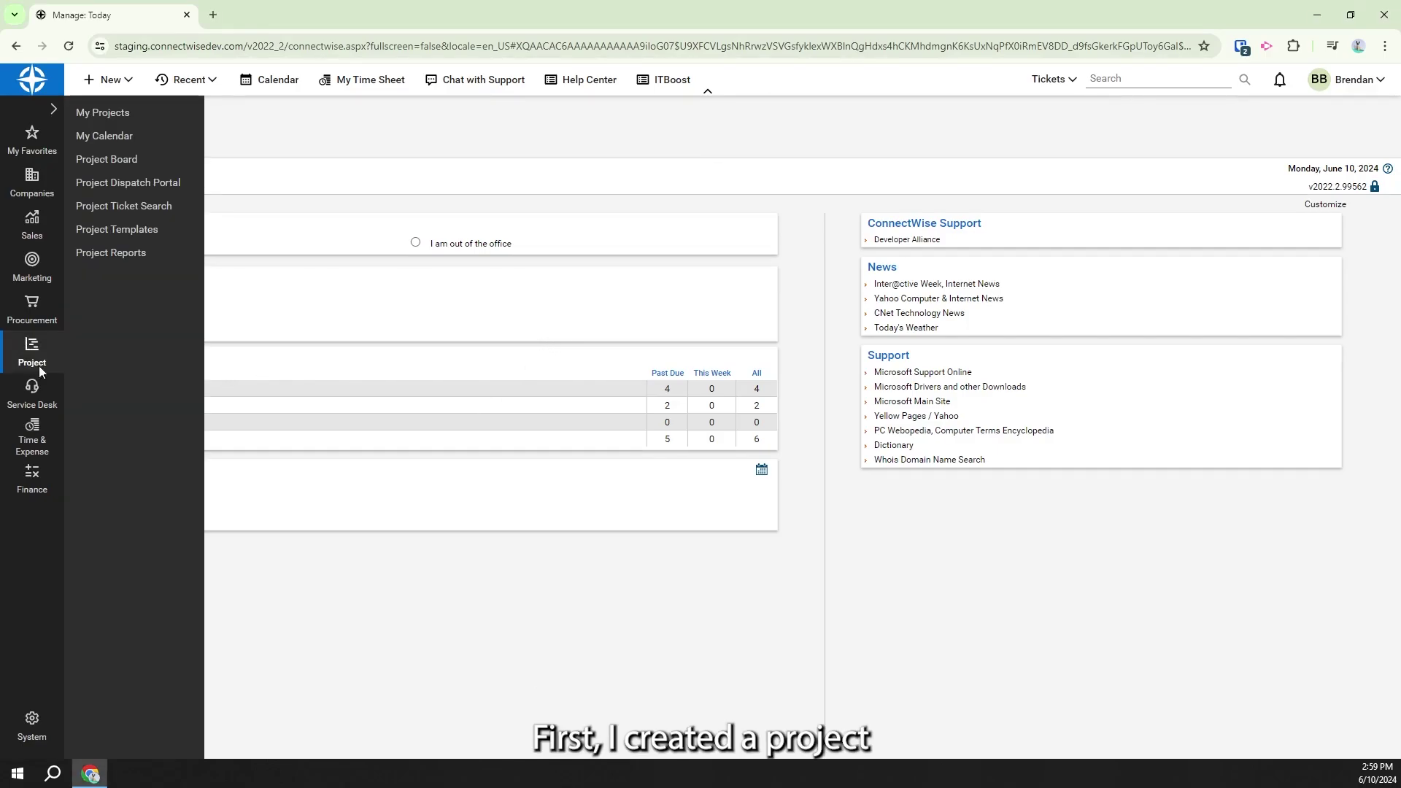
click(121, 231)
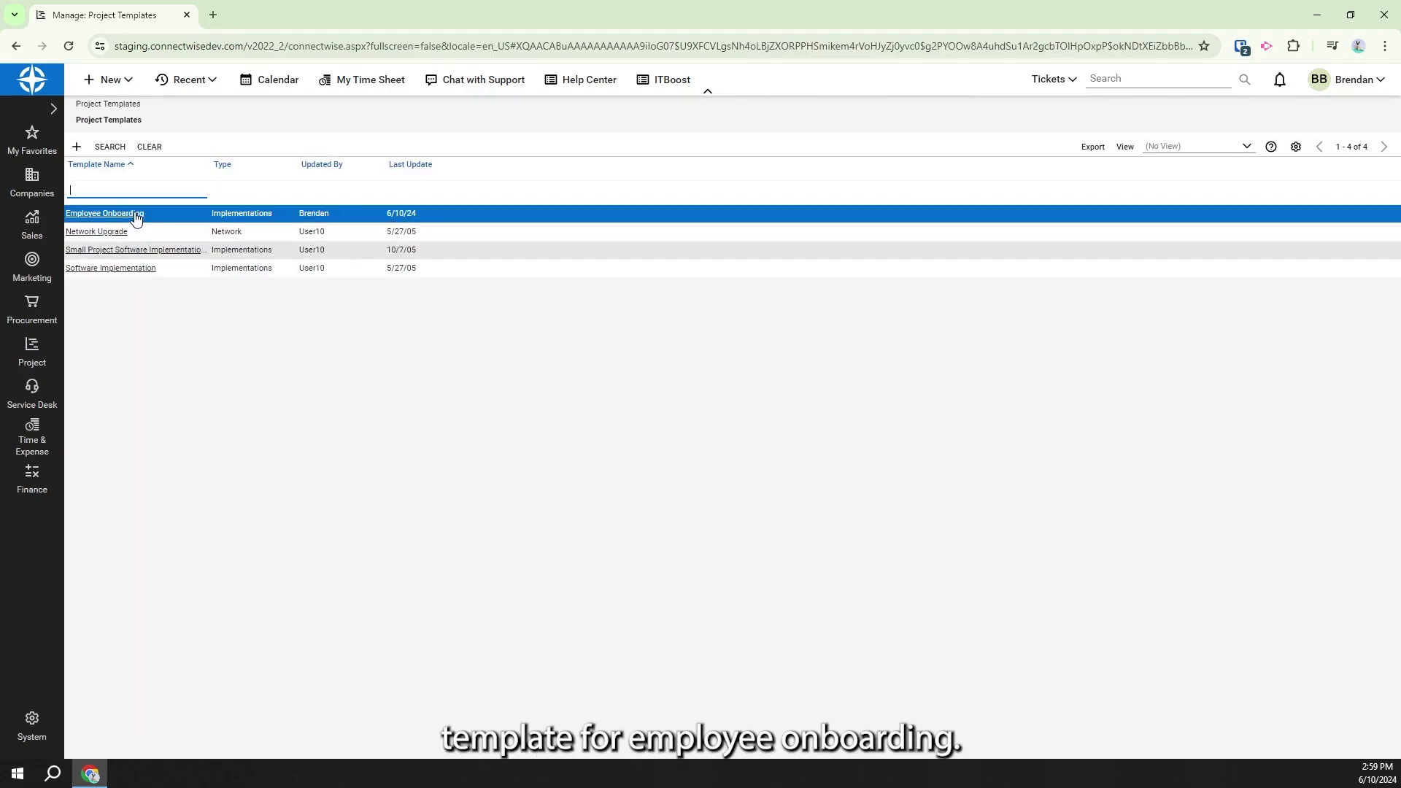
click(134, 214)
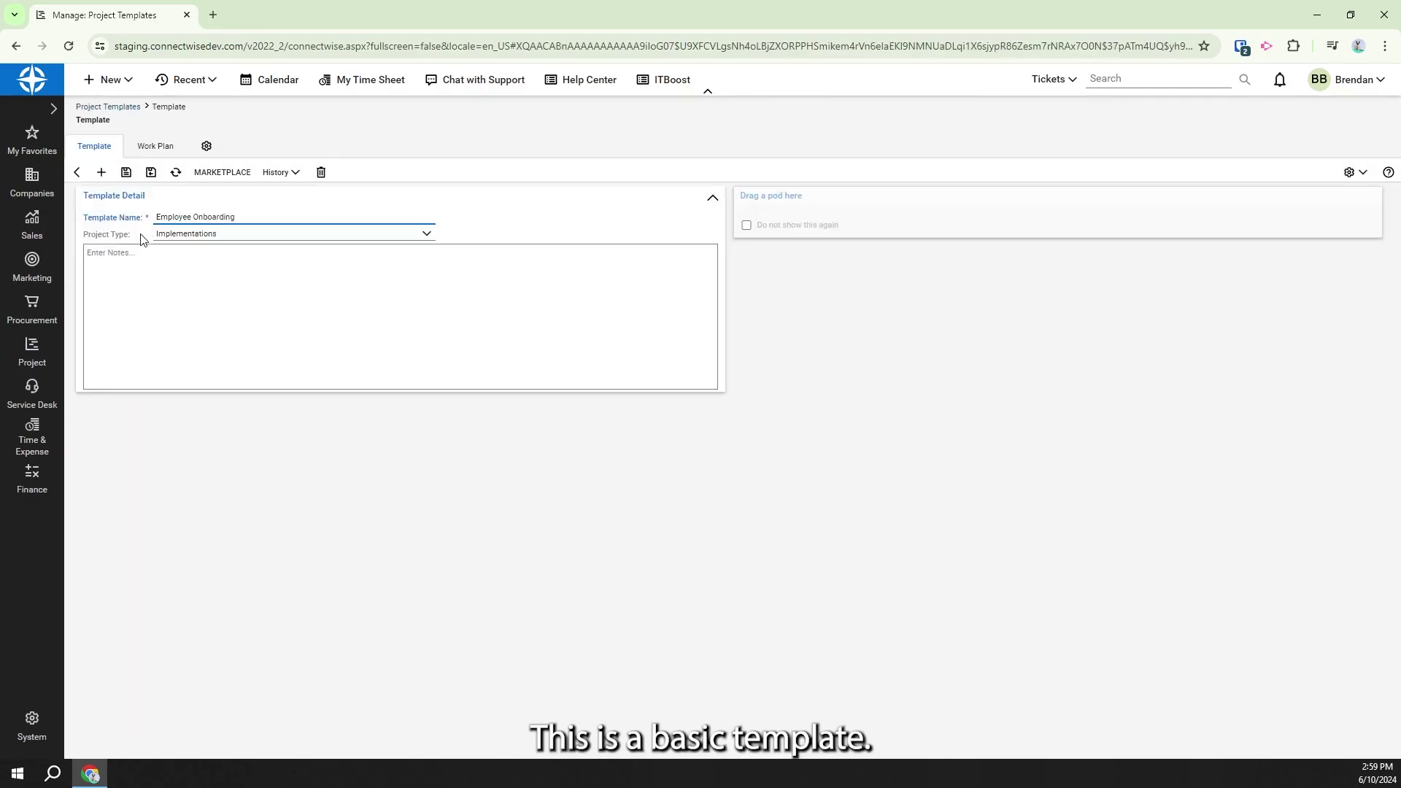
click(157, 157)
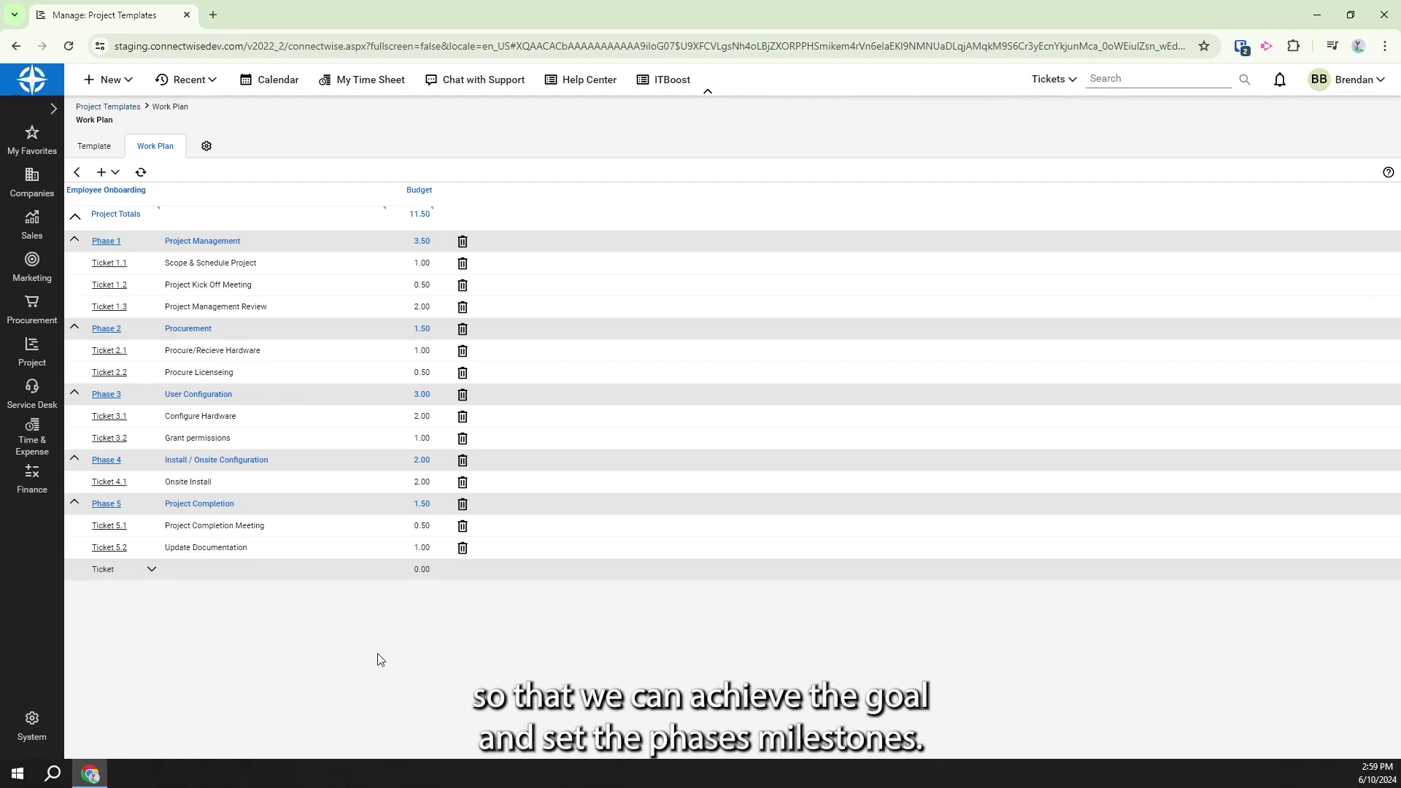
click(113, 338)
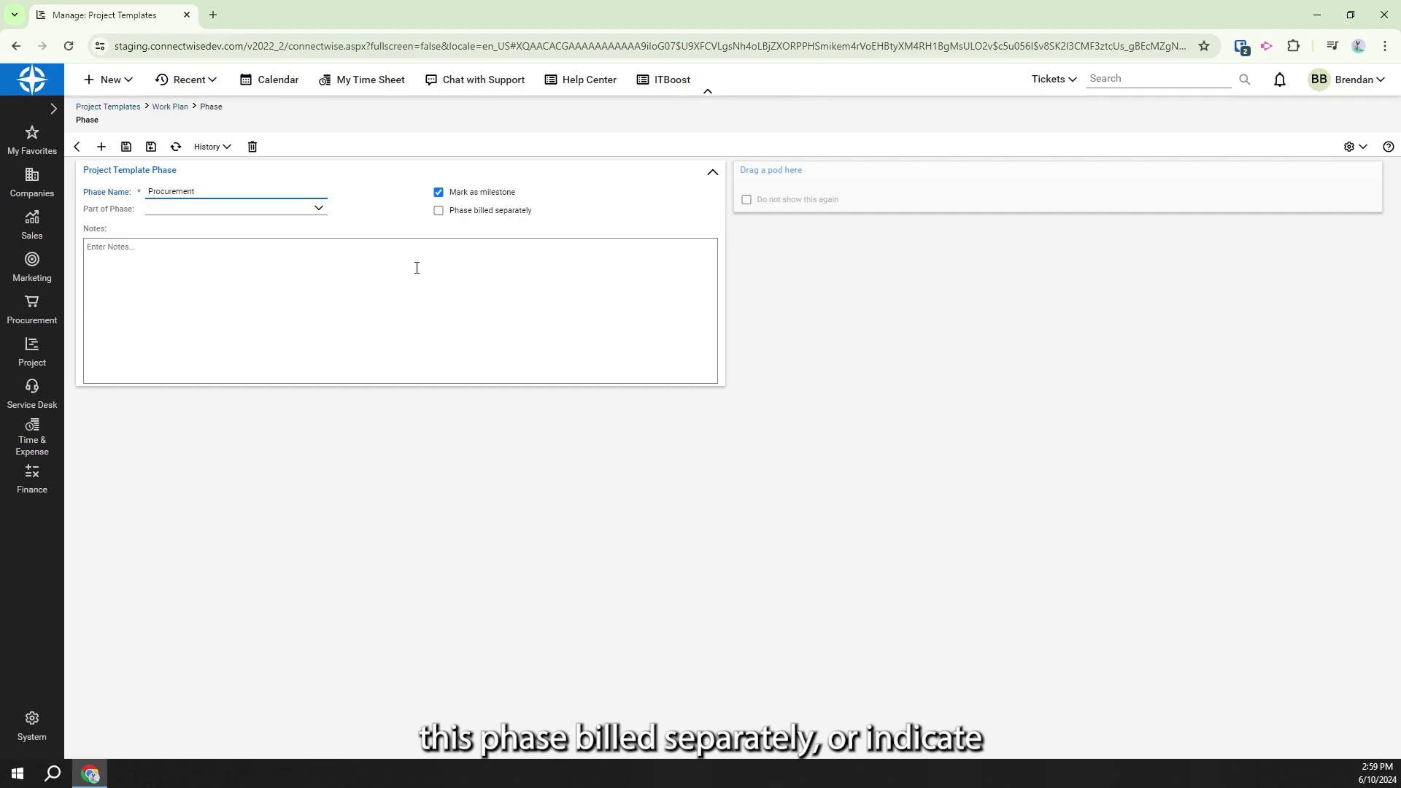
click(318, 218)
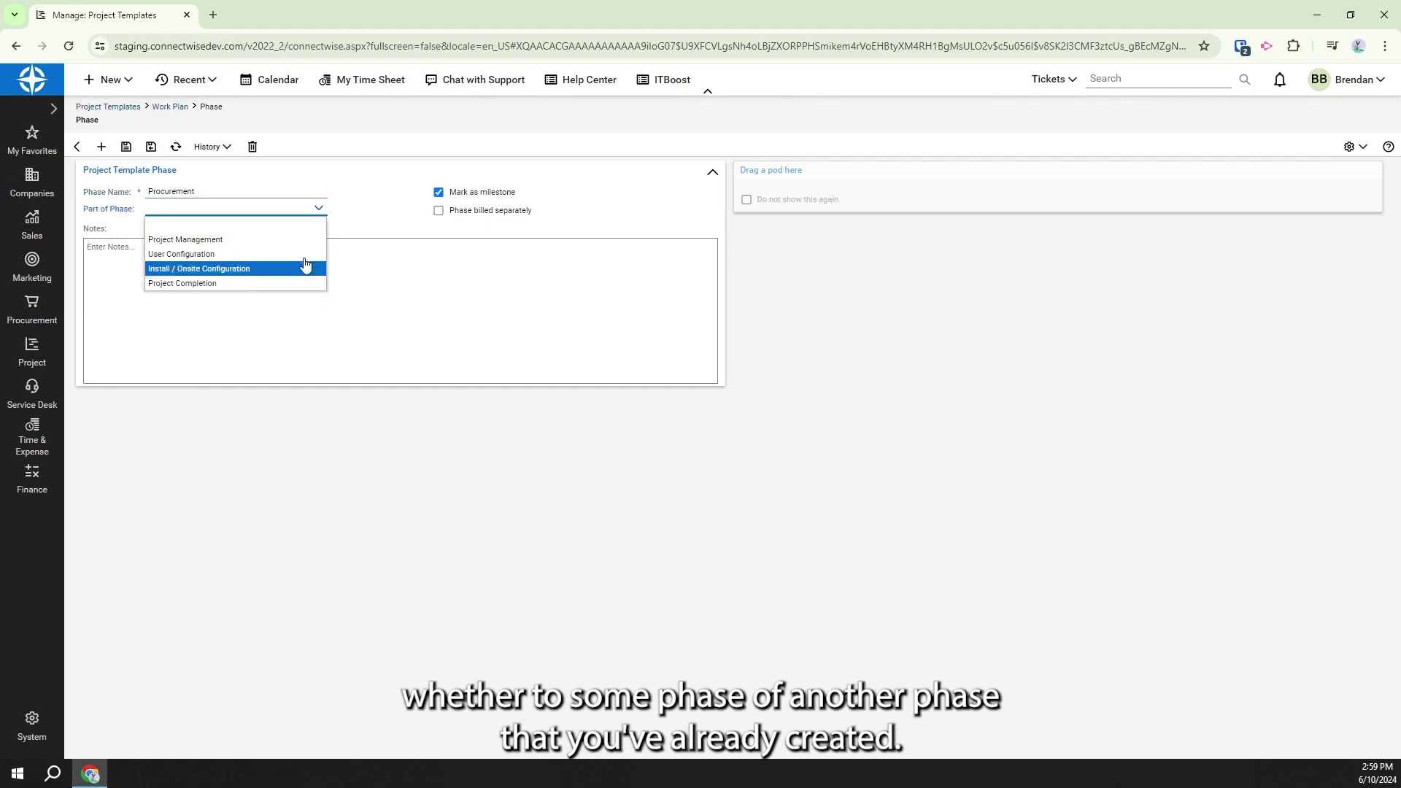
click(386, 195)
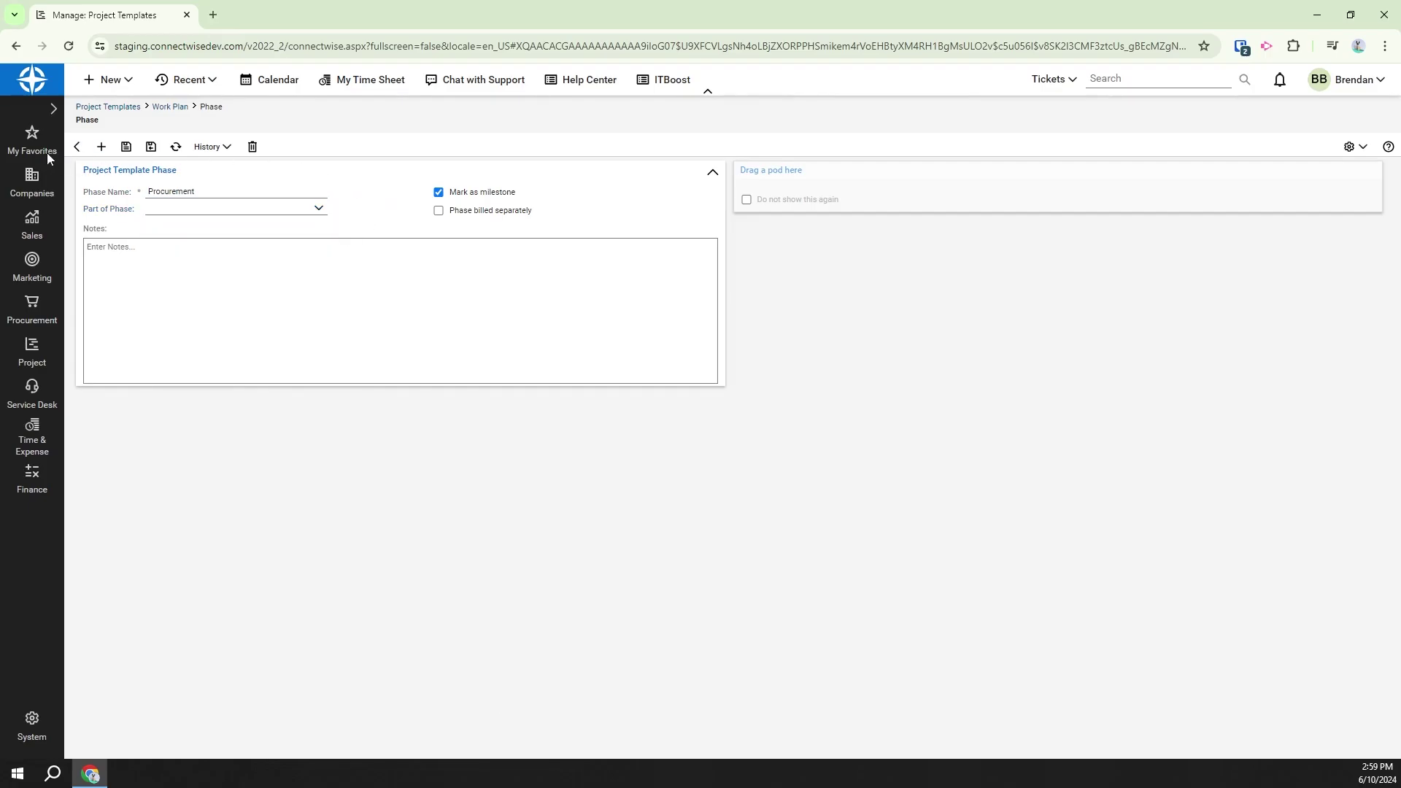
click(77, 146)
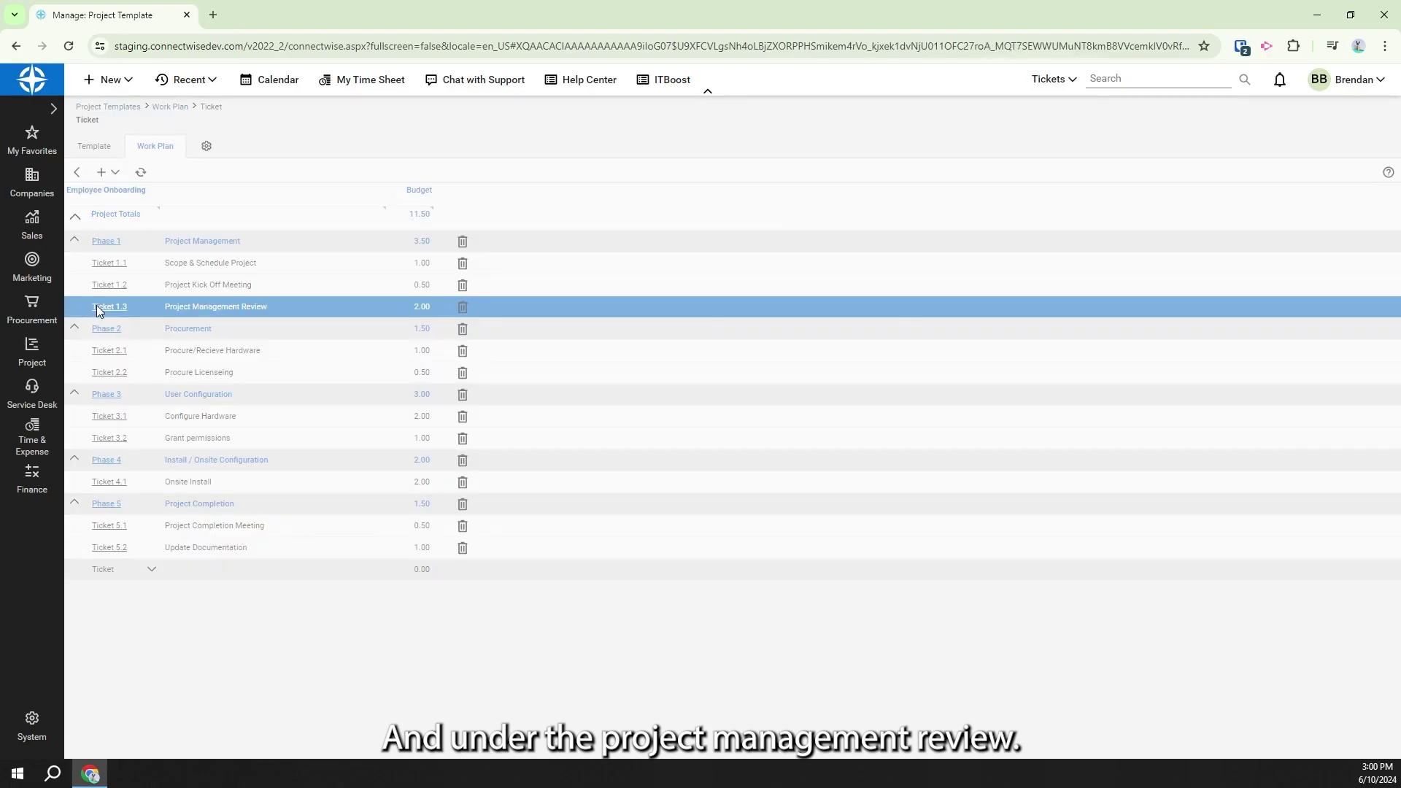
View ticket 1.3 Project Management Review, then return to the template's work plan
click(97, 308)
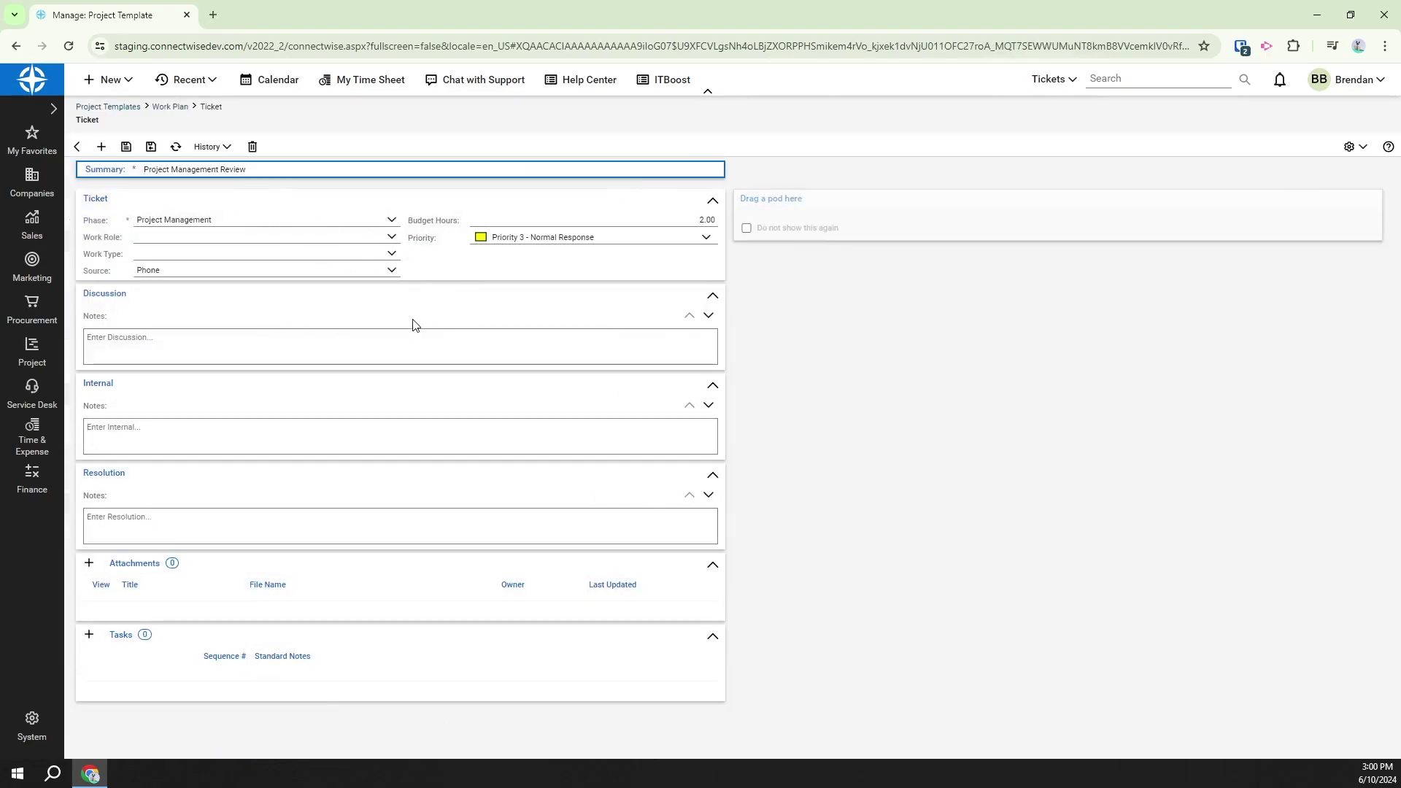
click(77, 145)
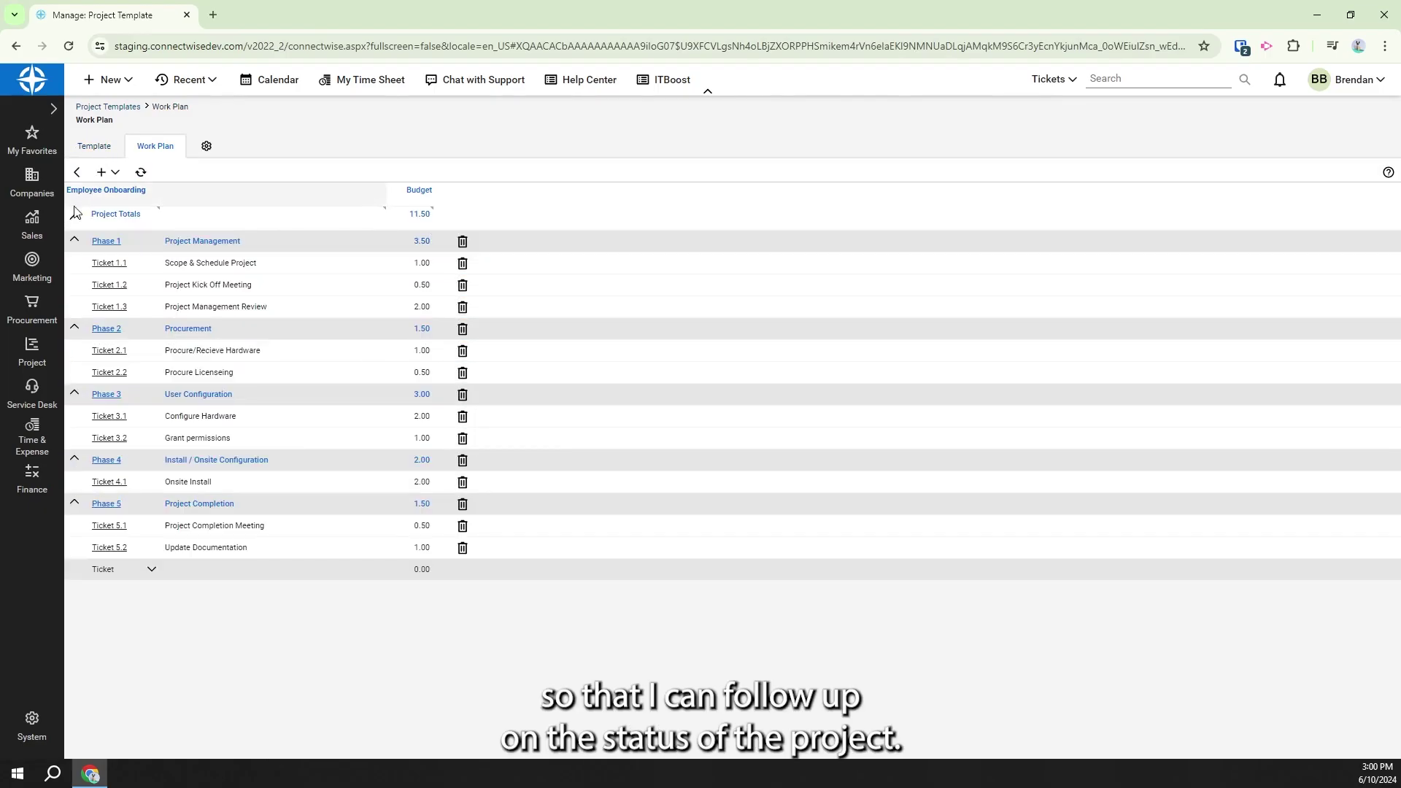
Open Wild Eagle's Employee Onboarding project #18 from the Project Board
click(32, 350)
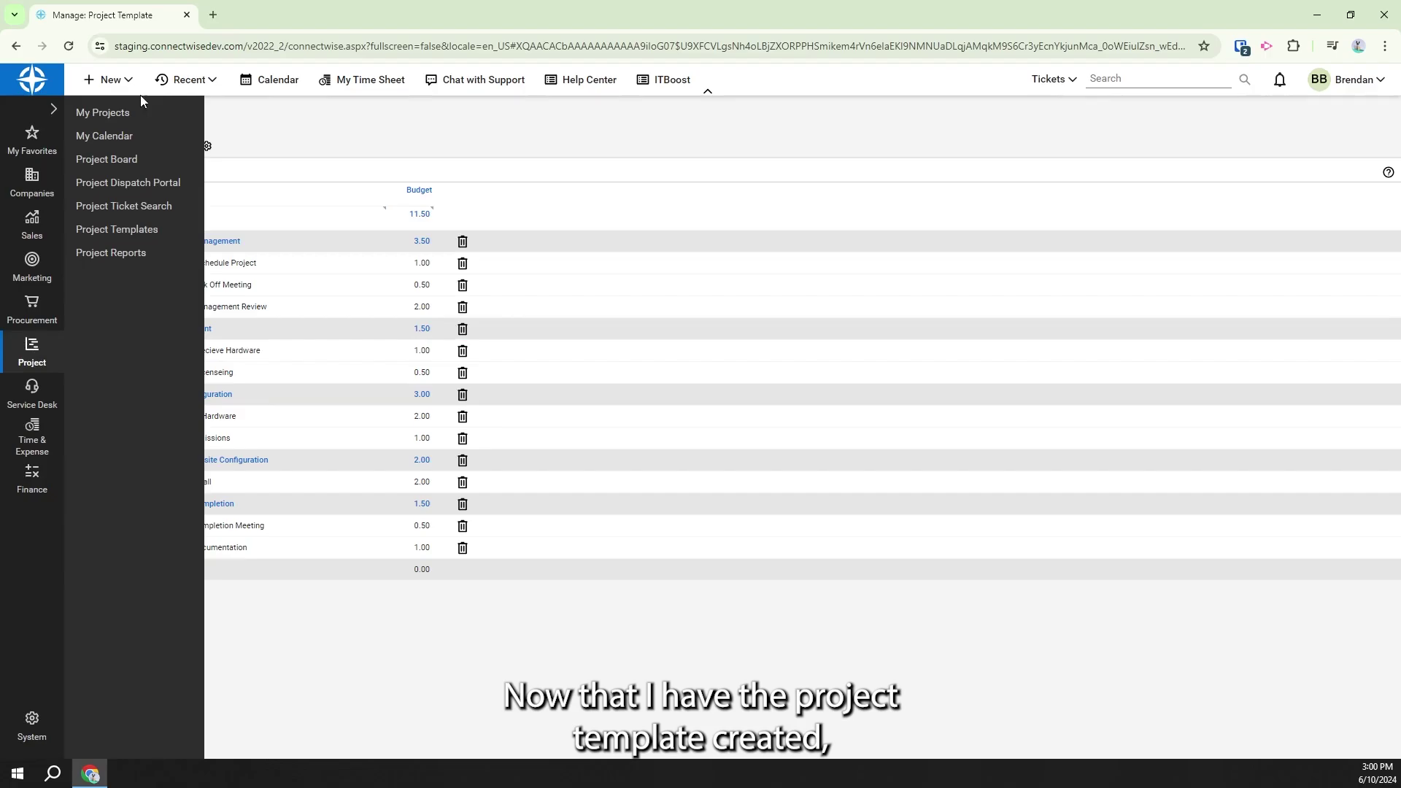
click(106, 159)
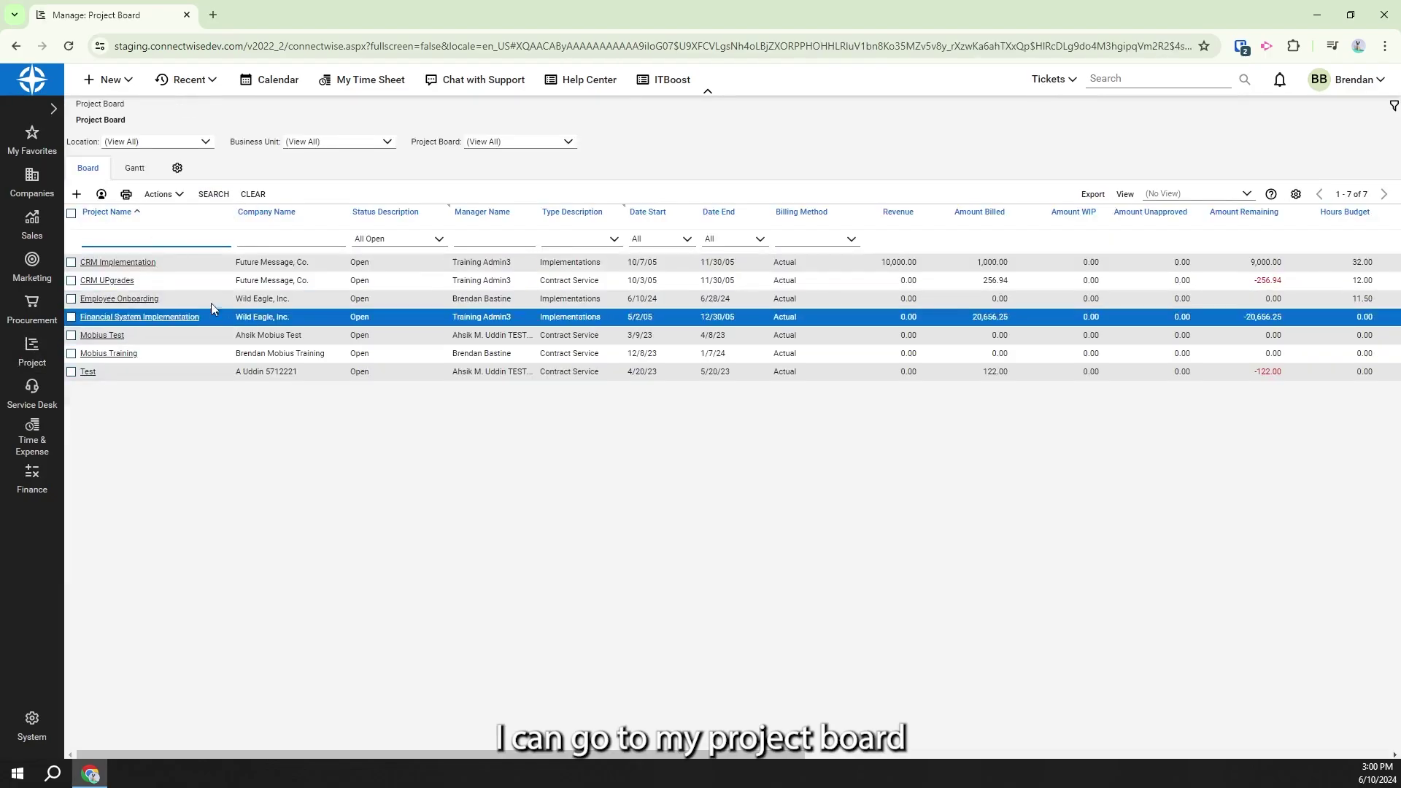
click(113, 300)
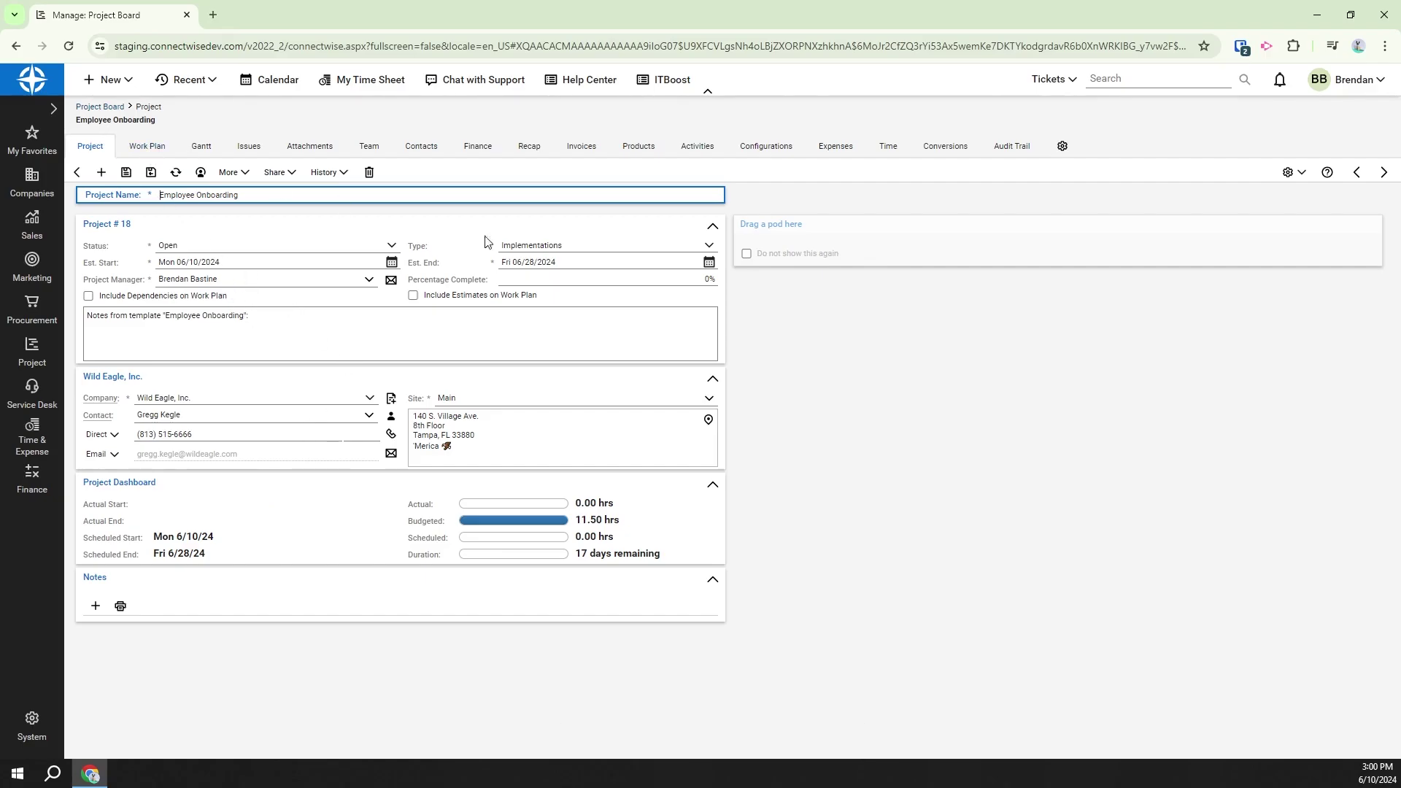
click(542, 245)
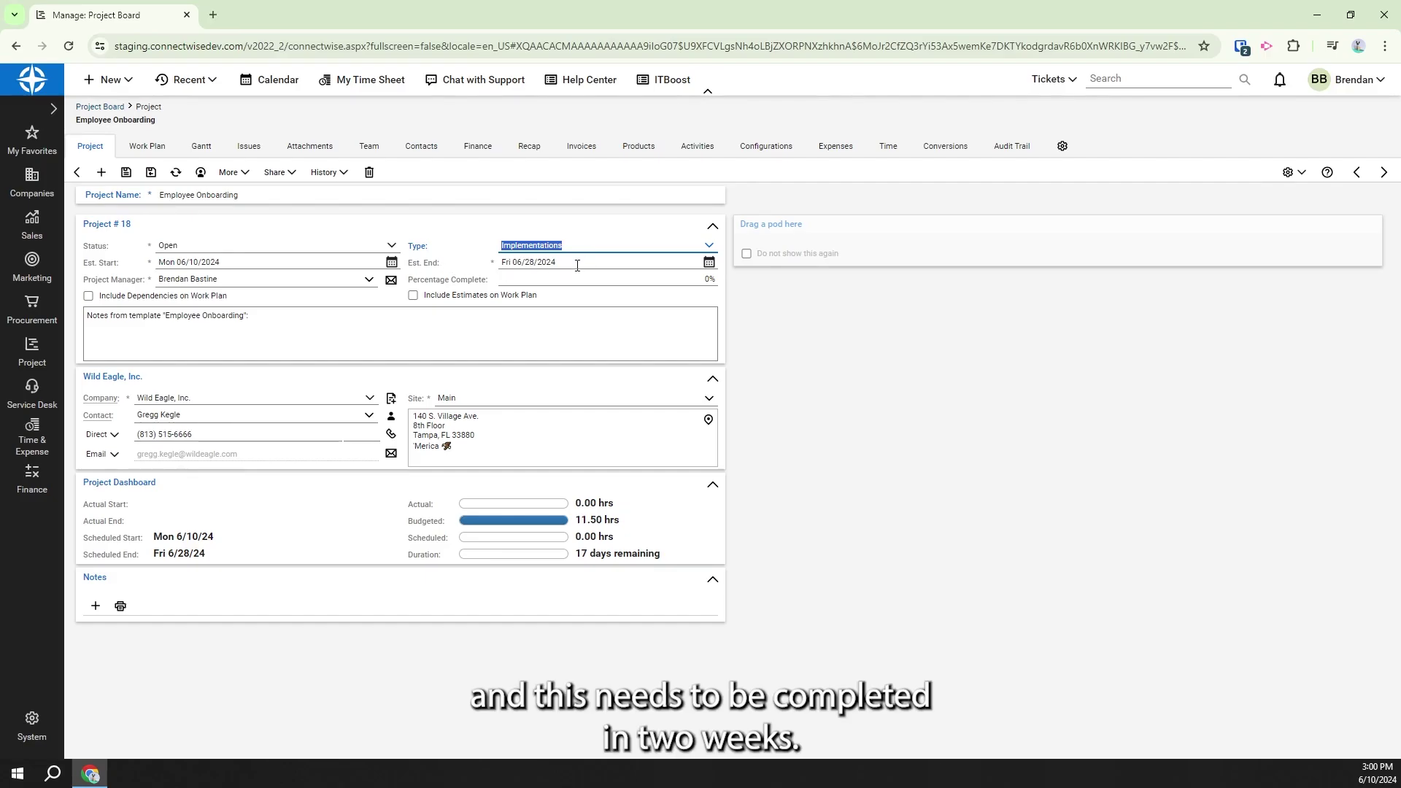
Open ticket 13180 Project Management Review from the project's Work Plan
click(147, 150)
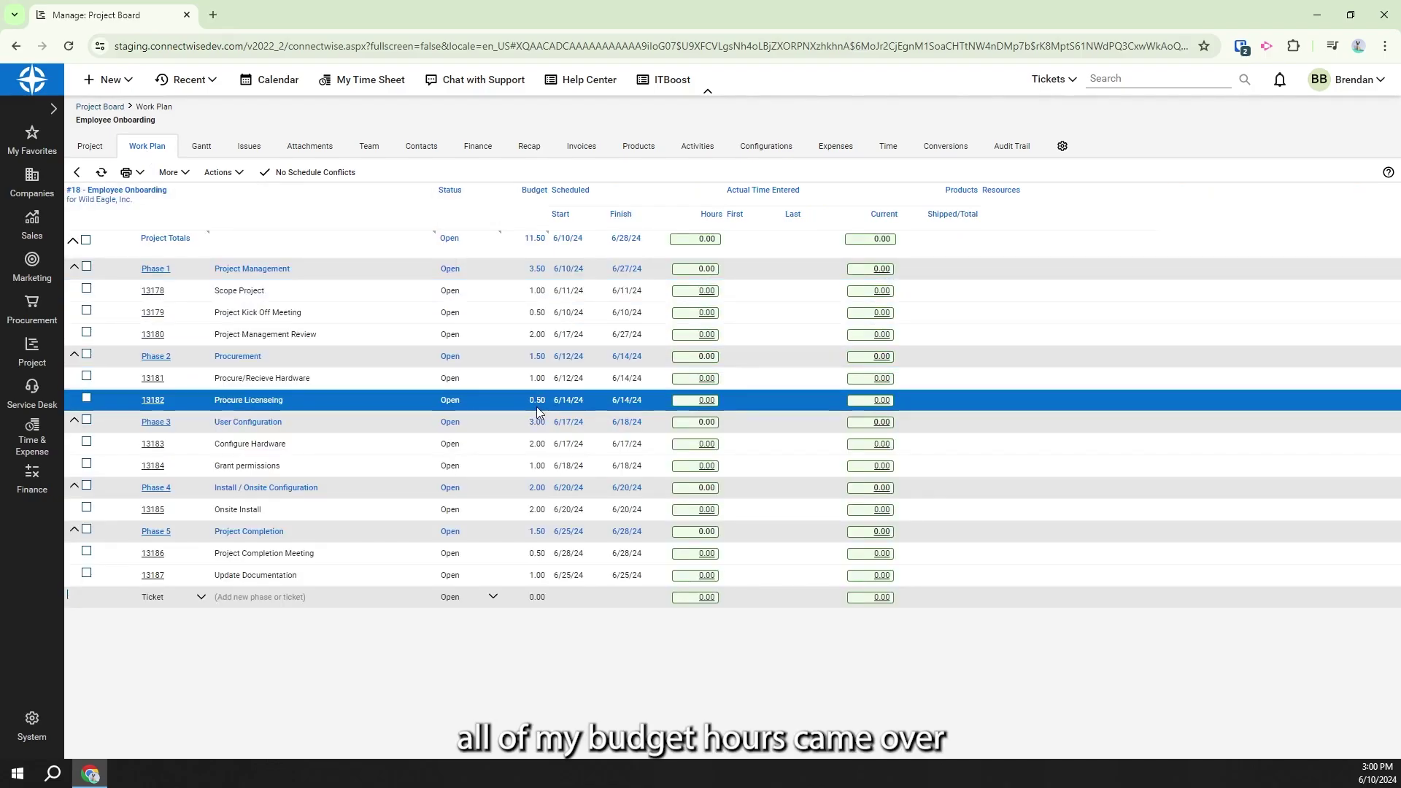
click(151, 336)
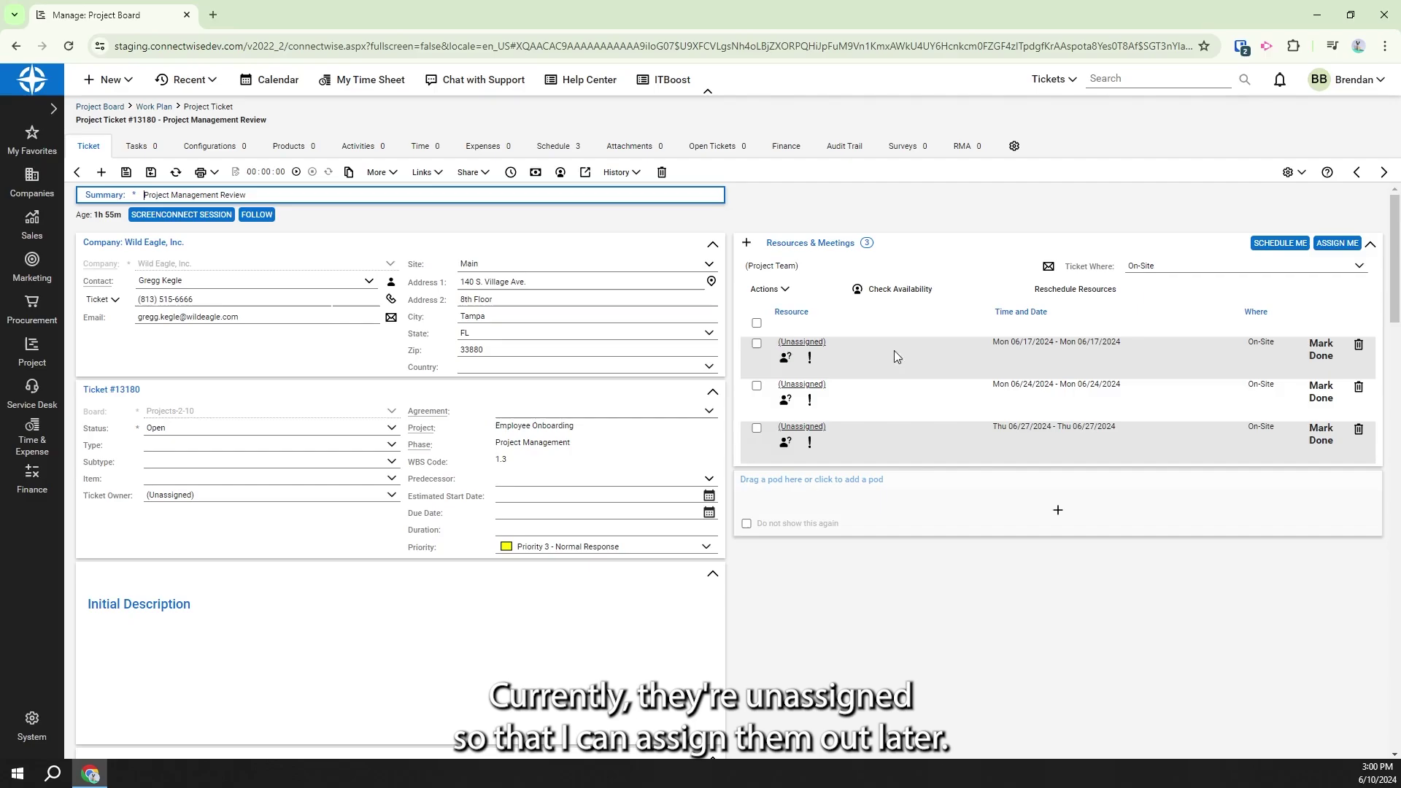
drag(1000, 350, 1010, 349)
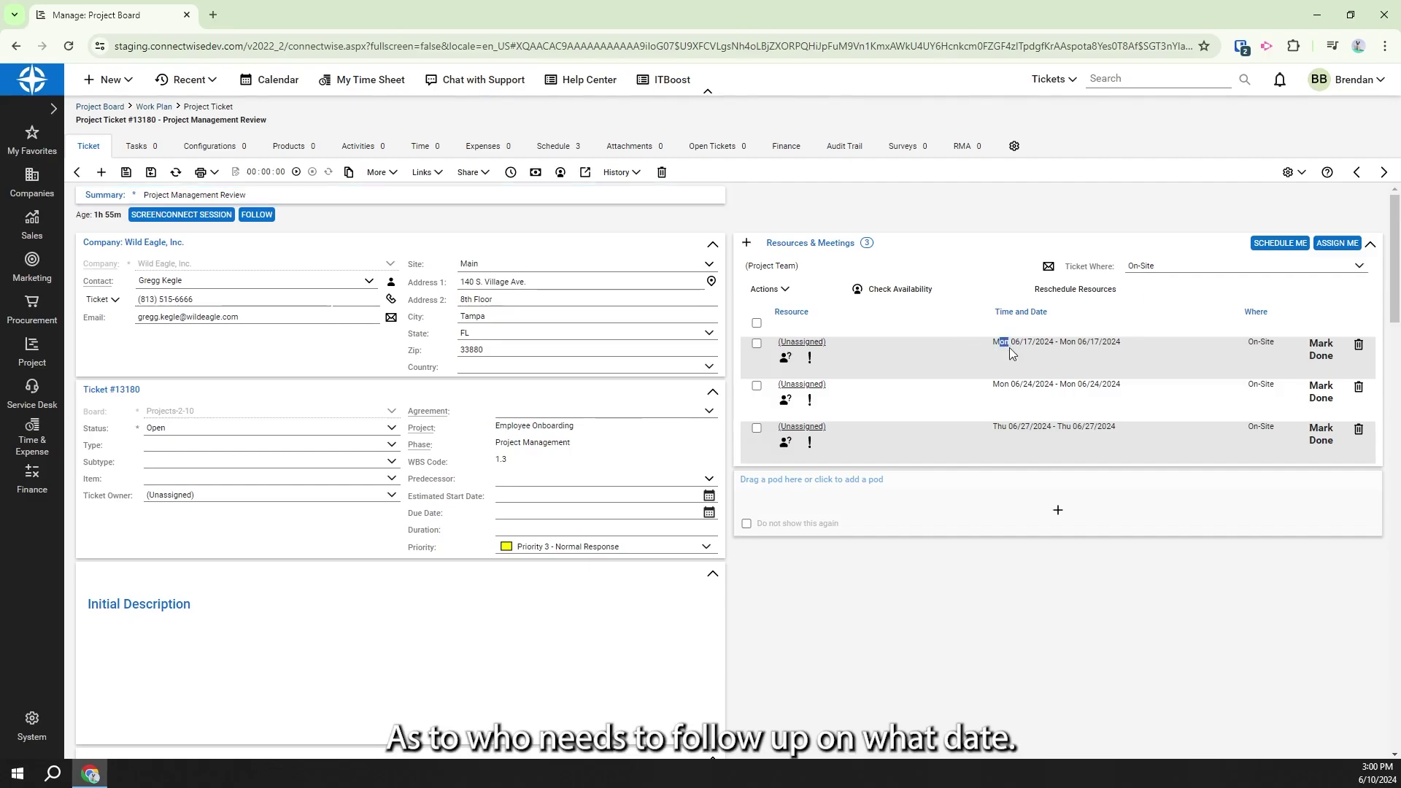
click(896, 369)
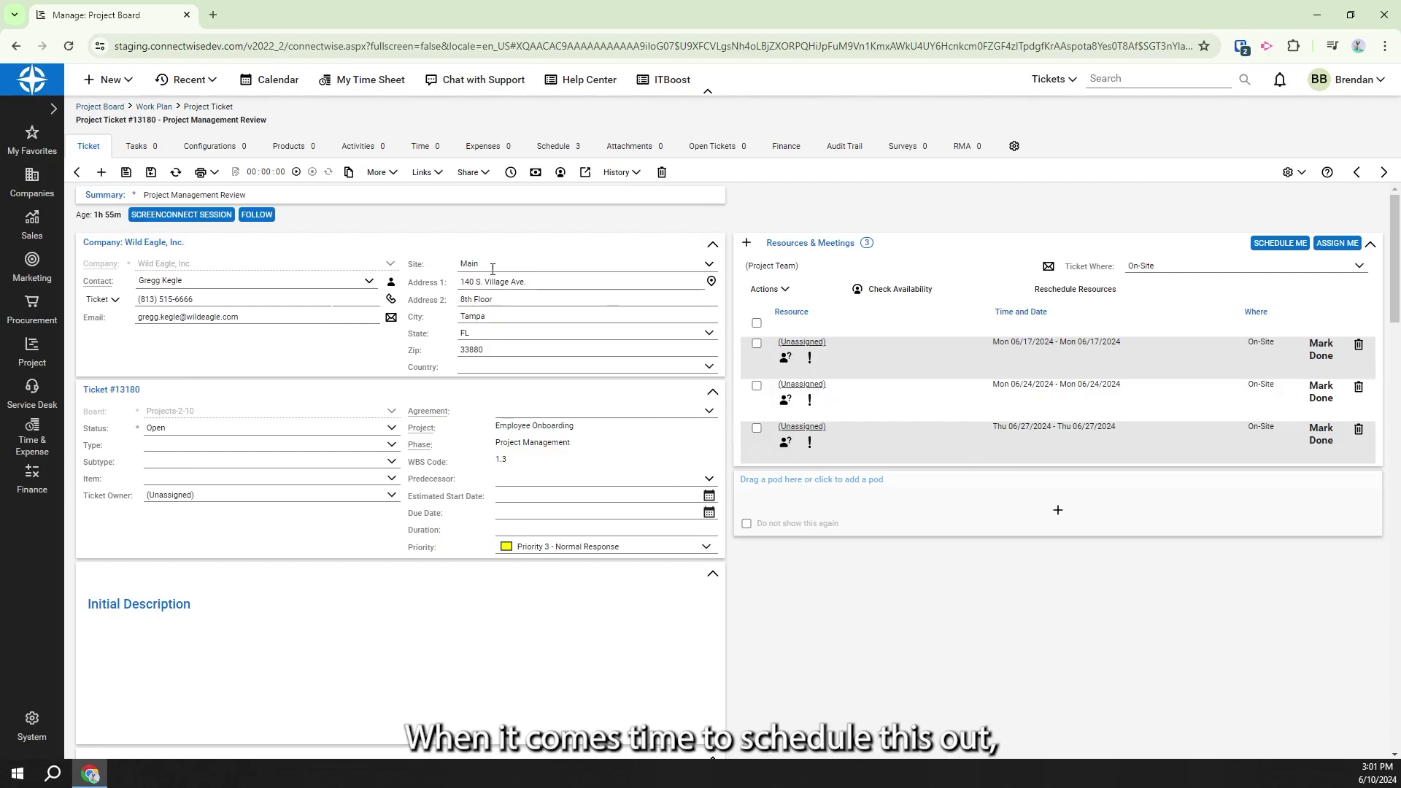
Return to Wild Eagle's Employee Onboarding work plan from ticket #13180
click(78, 175)
Open the Project Dispatch Portal in the Project Dispatch Board view
click(78, 173)
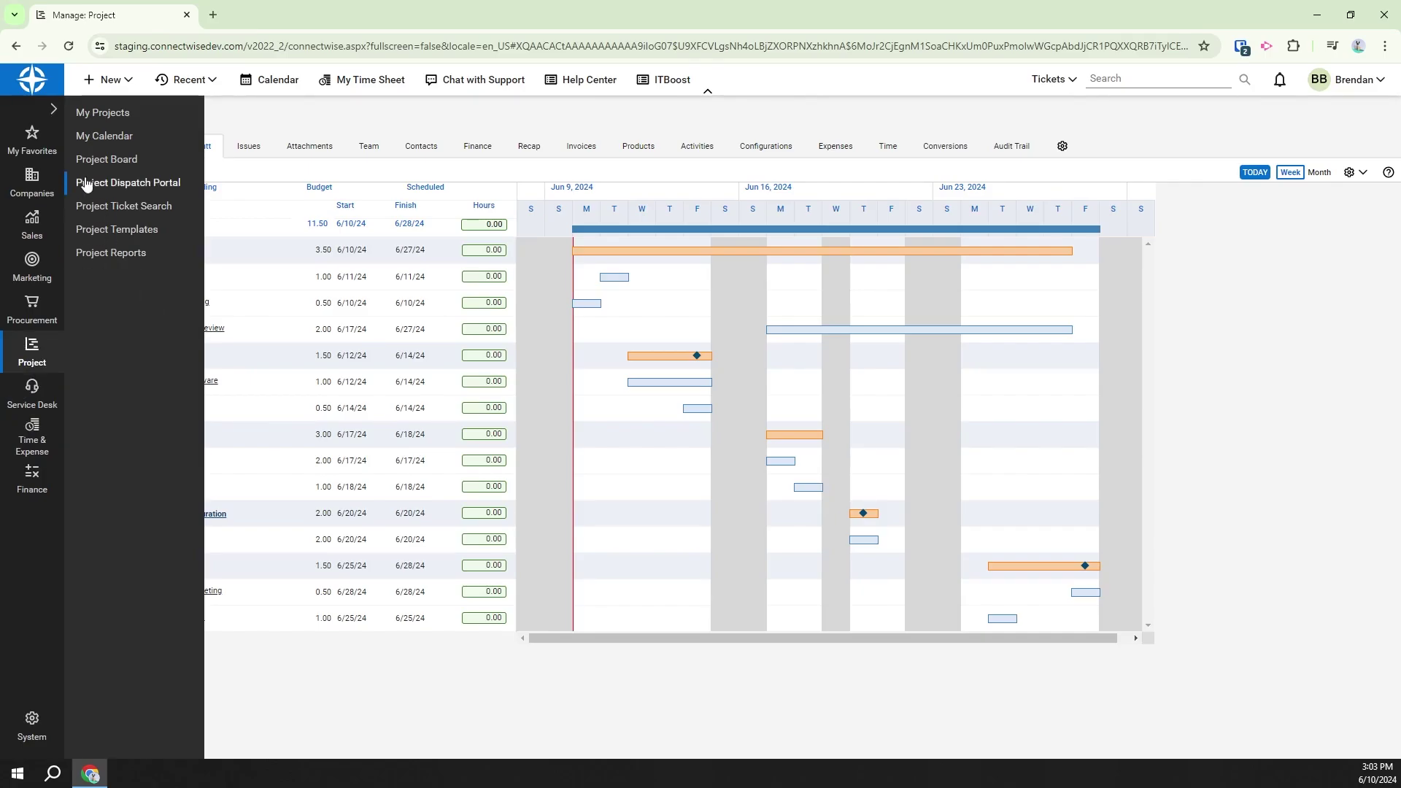
click(144, 184)
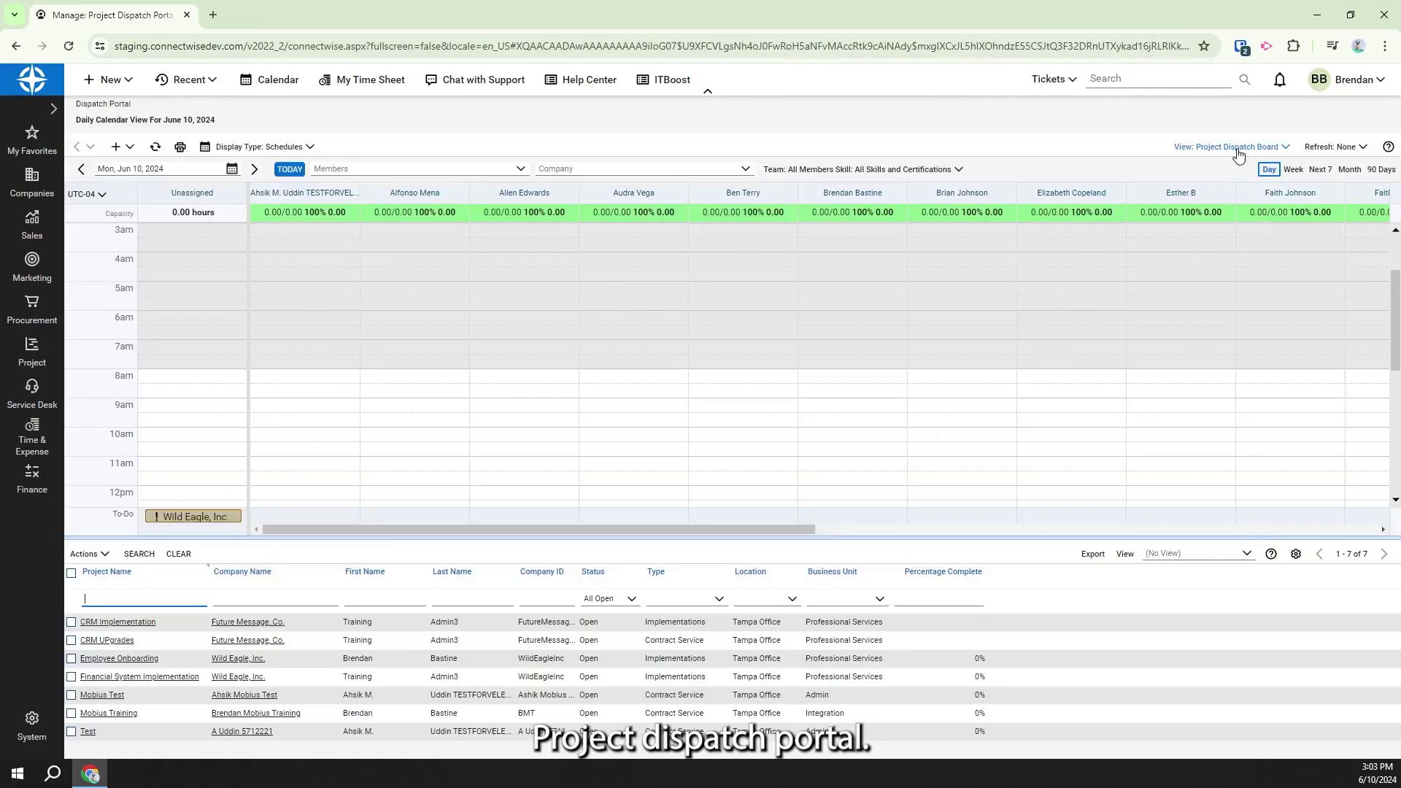
click(1237, 147)
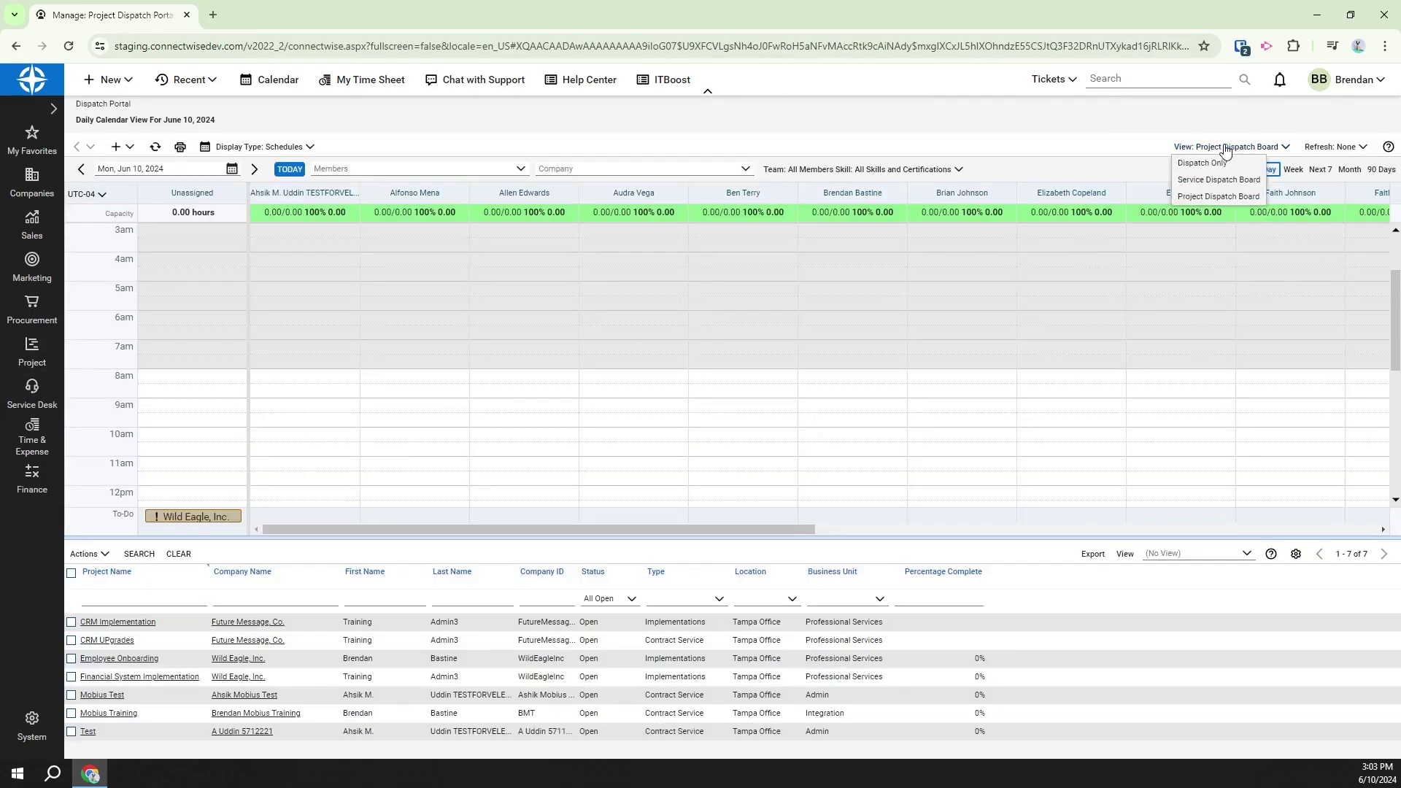
click(1231, 197)
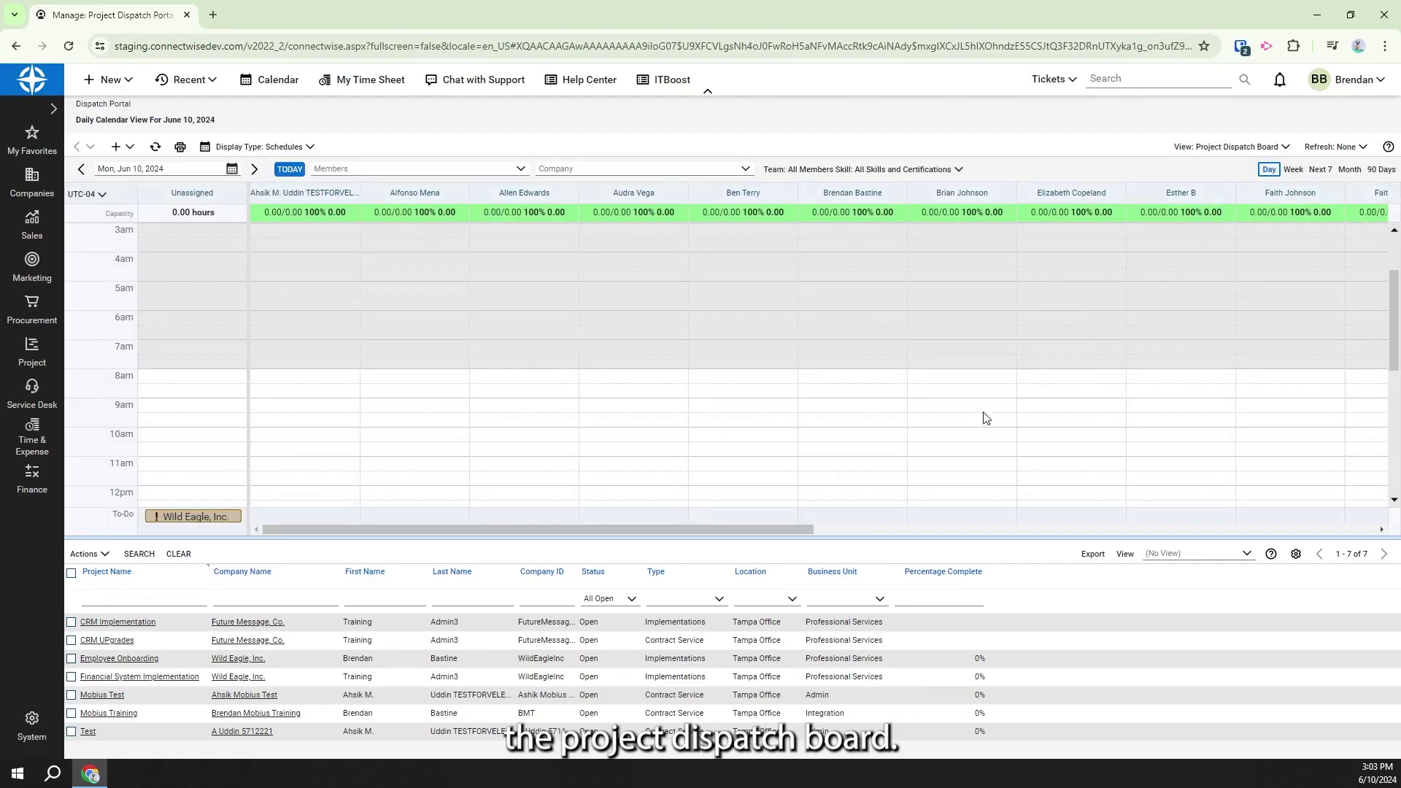
Select Employee Onboarding's Scope Project ticket and move the board to Tuesday, June 11
click(143, 660)
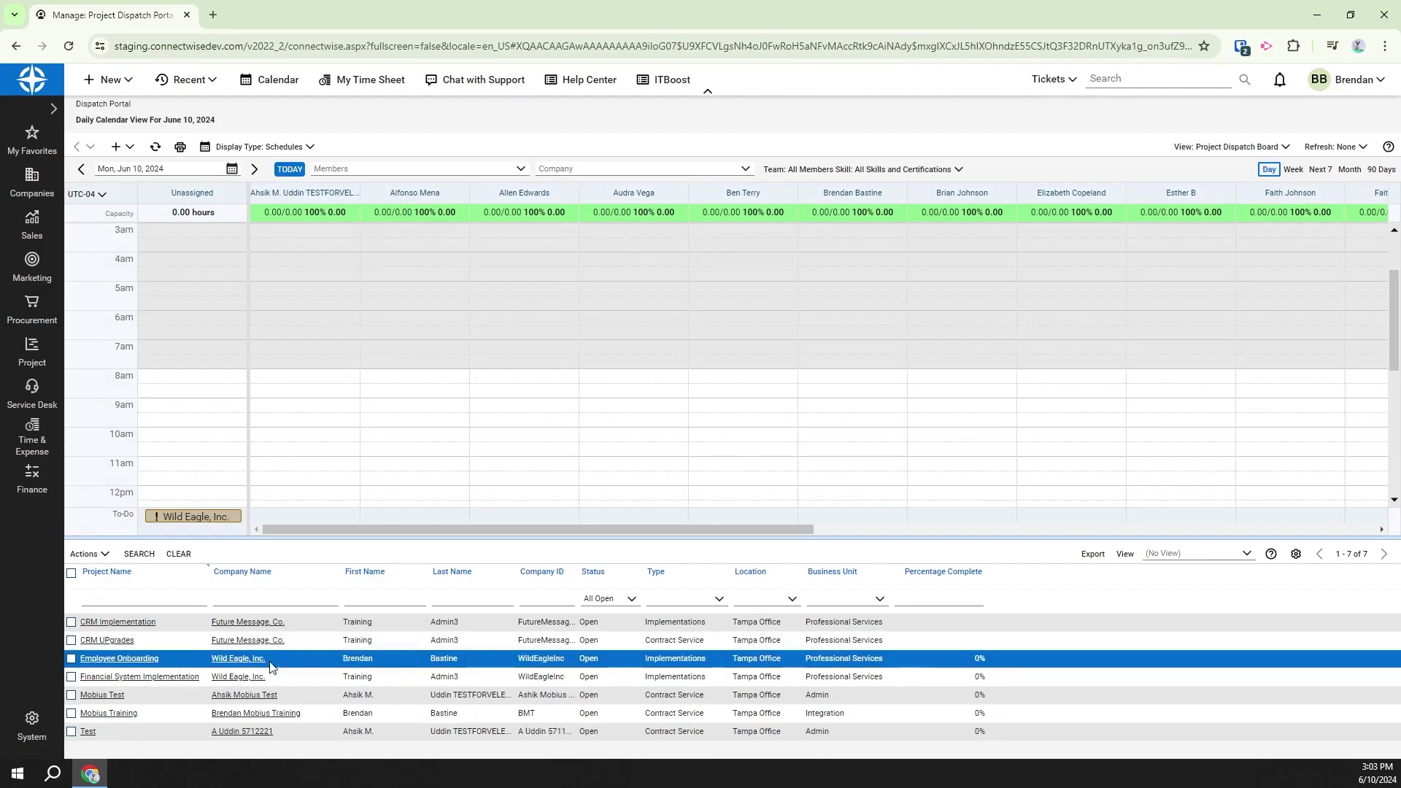
click(143, 663)
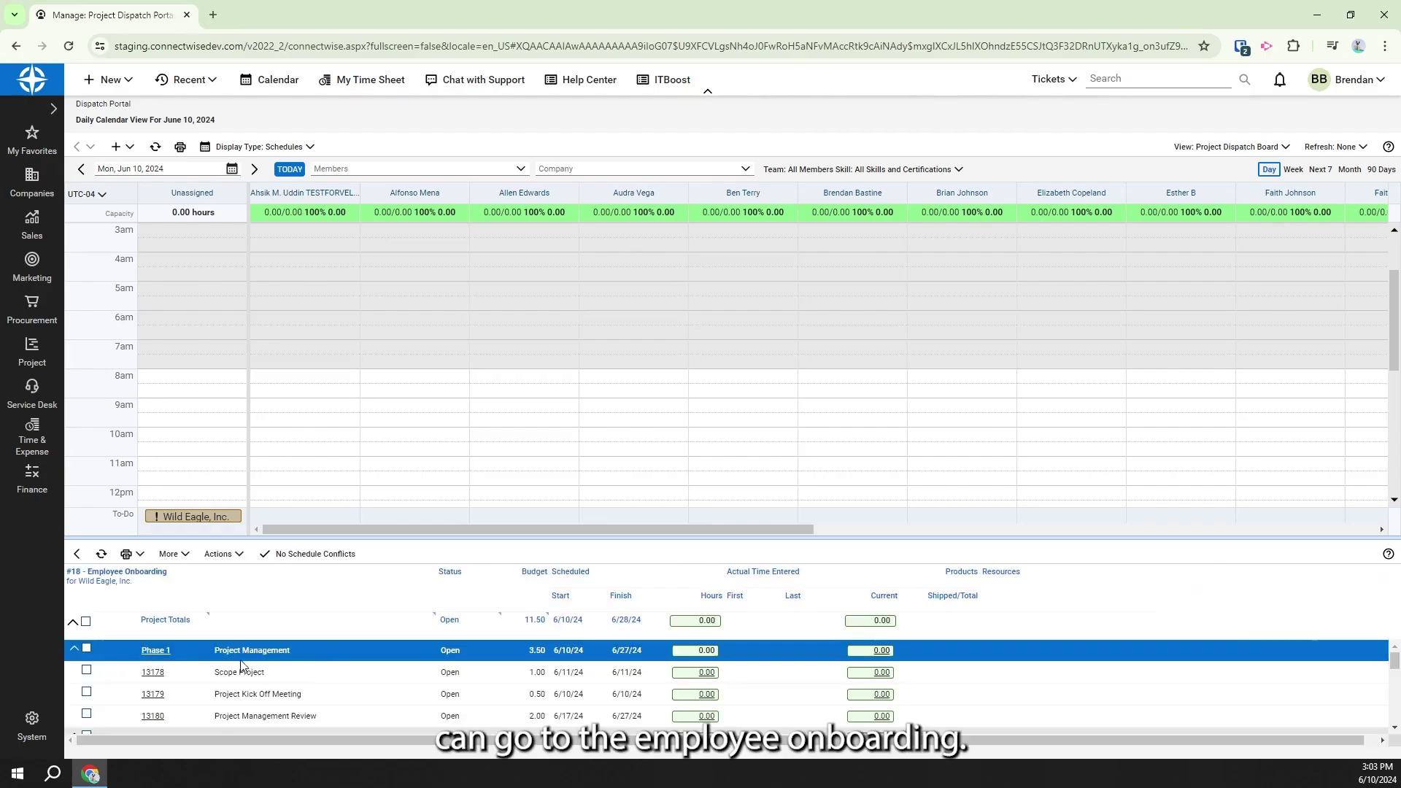
click(246, 670)
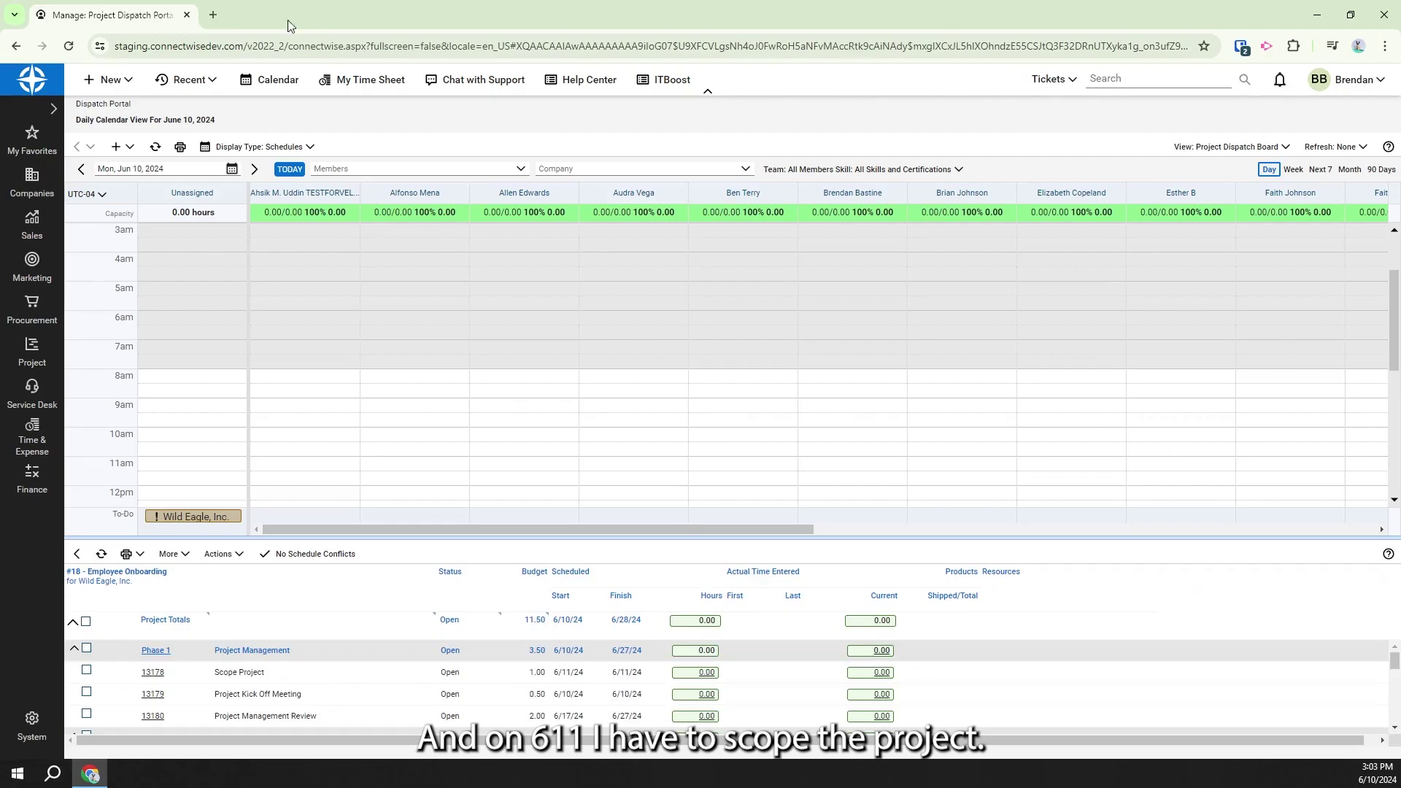
click(254, 168)
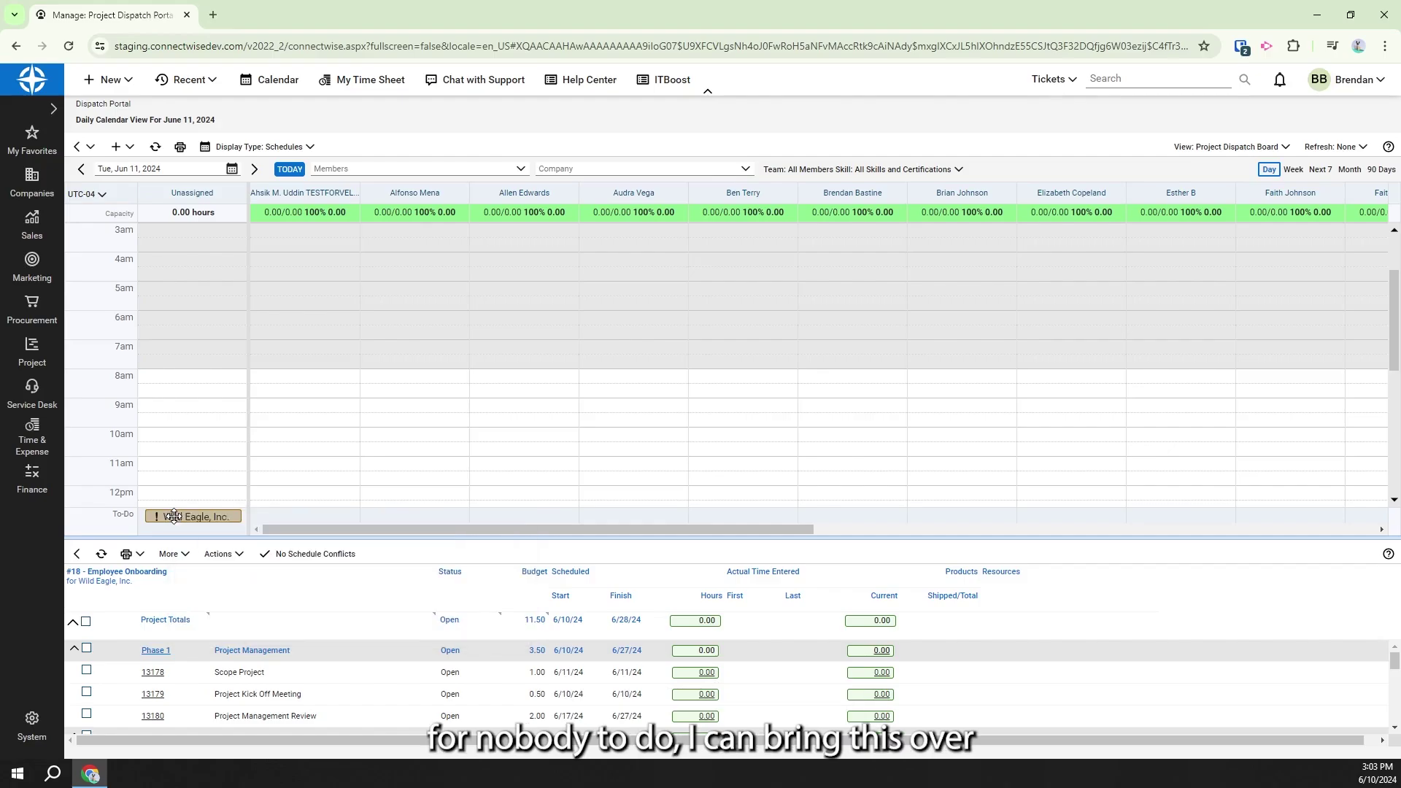
drag(173, 515, 401, 367)
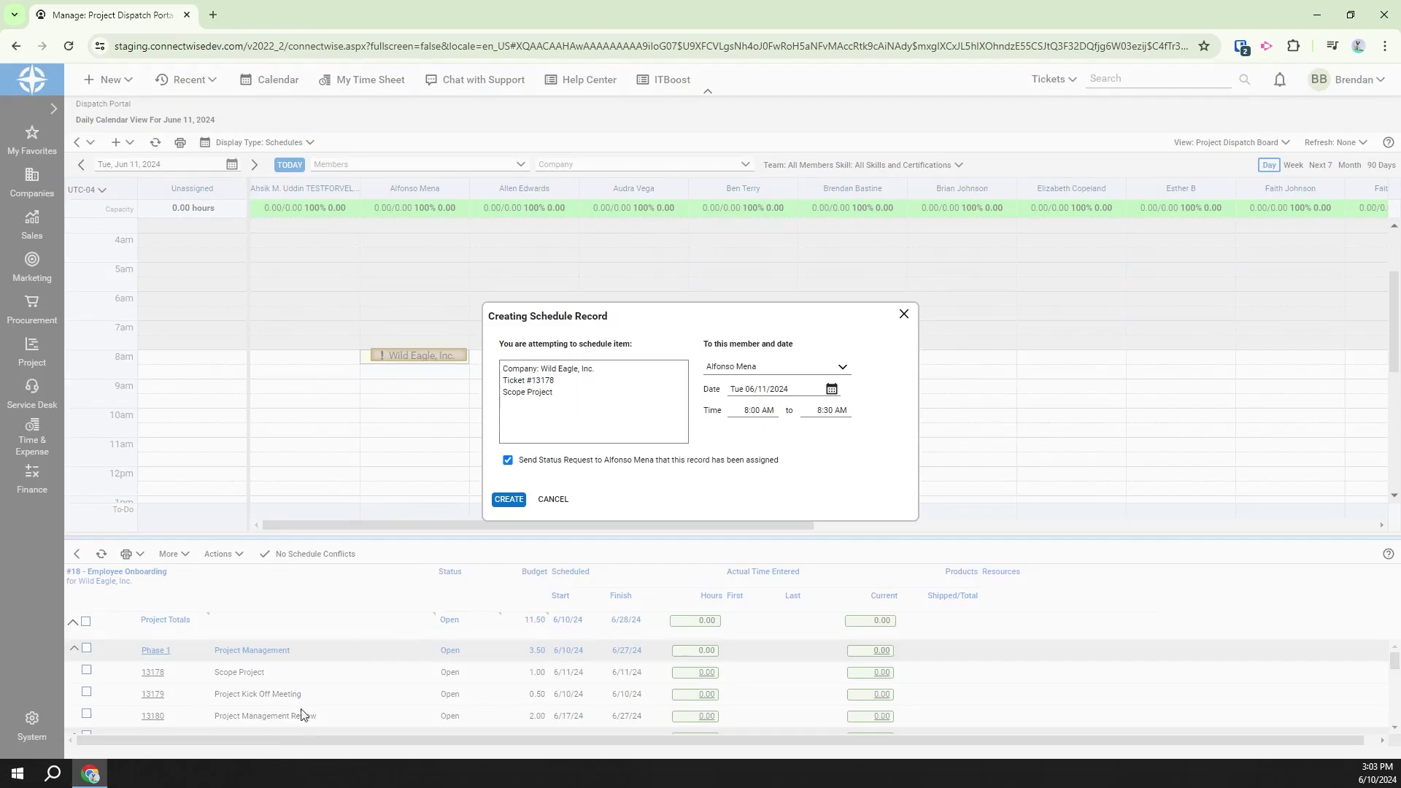
click(510, 501)
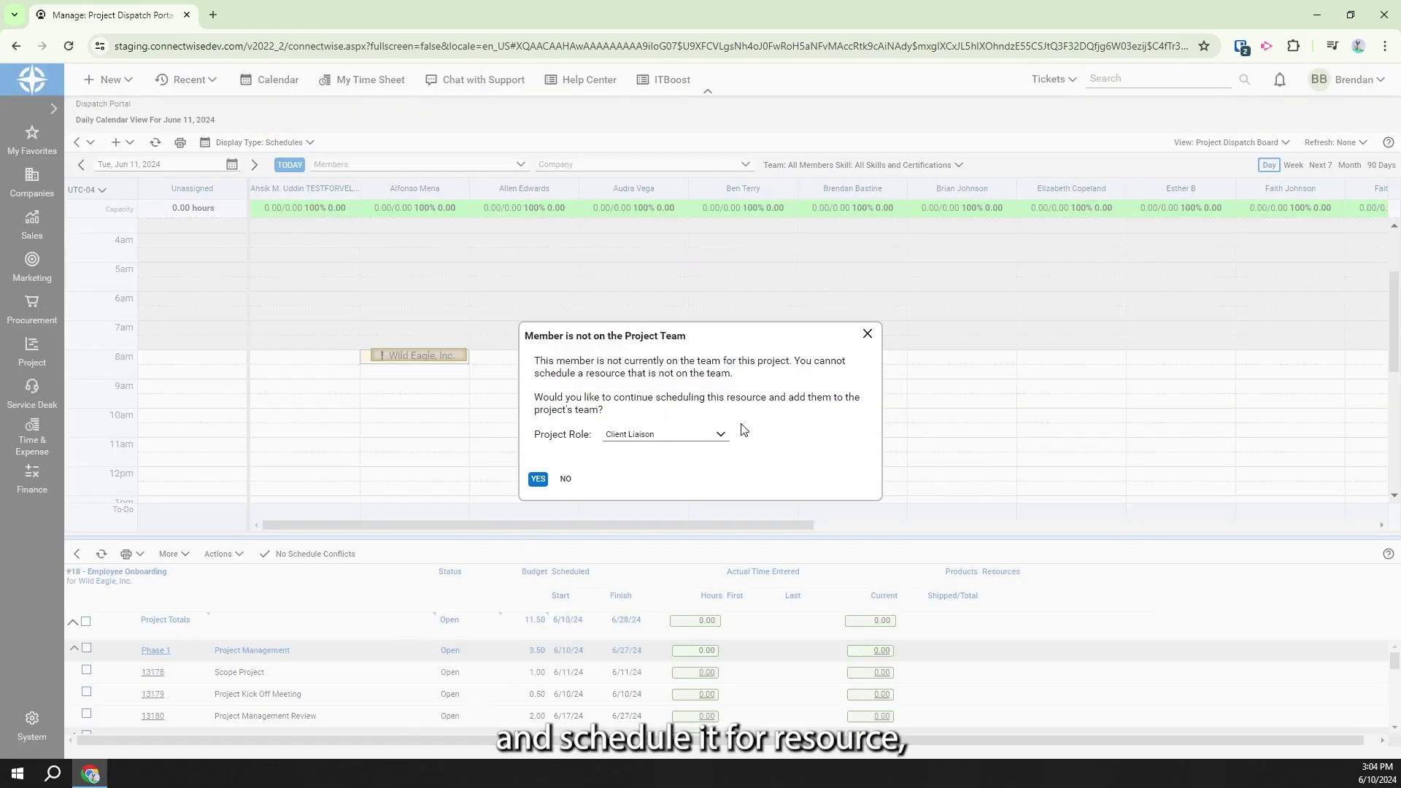
click(718, 435)
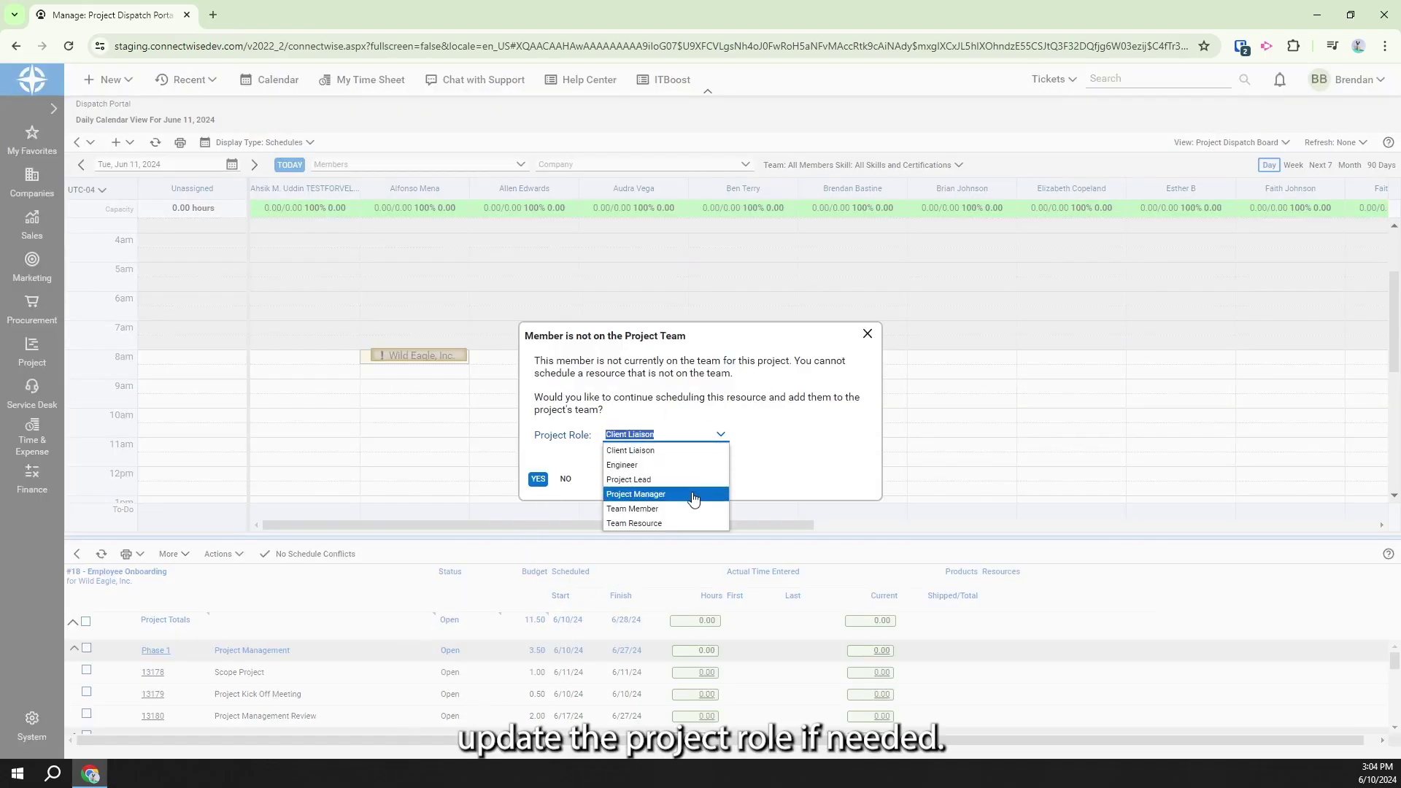
click(692, 494)
click(538, 480)
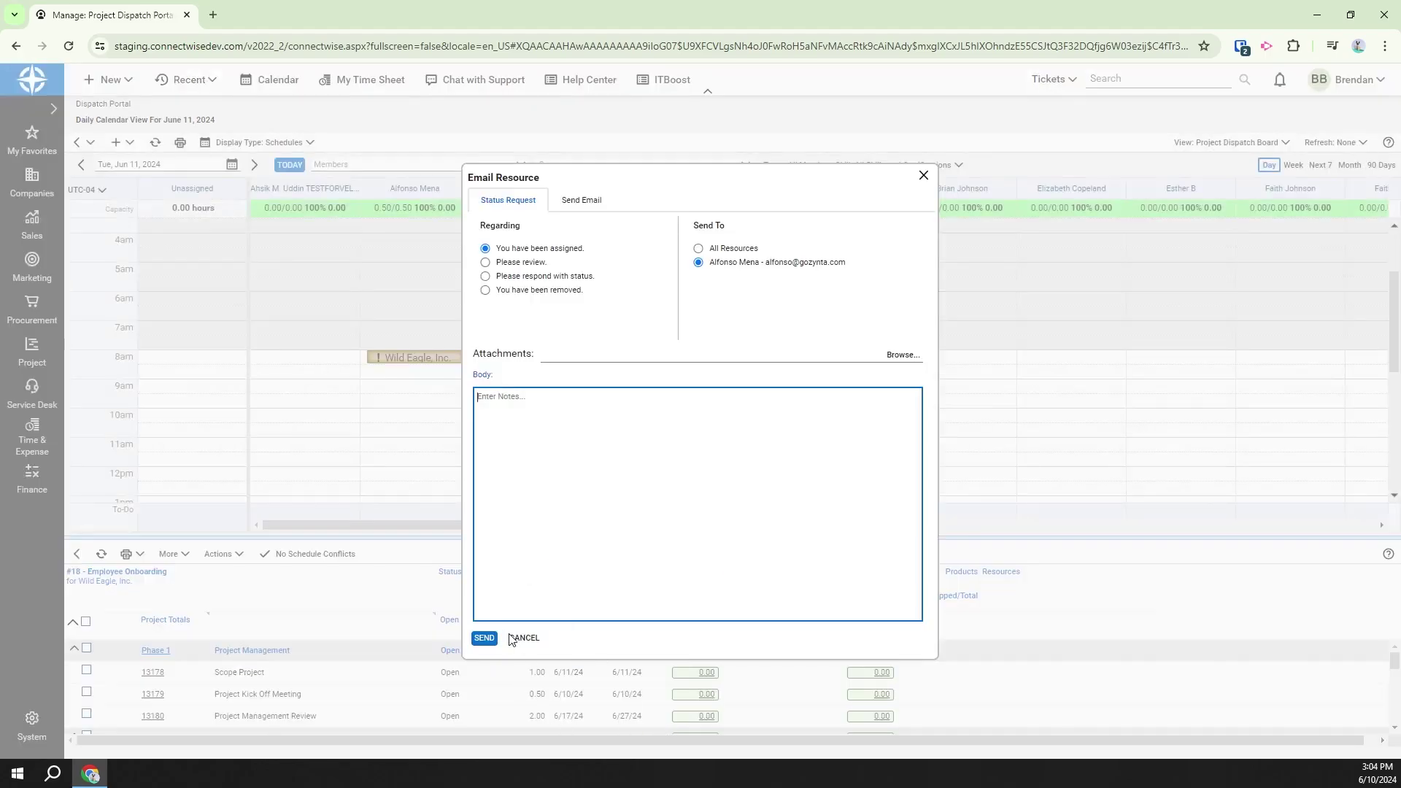
click(523, 639)
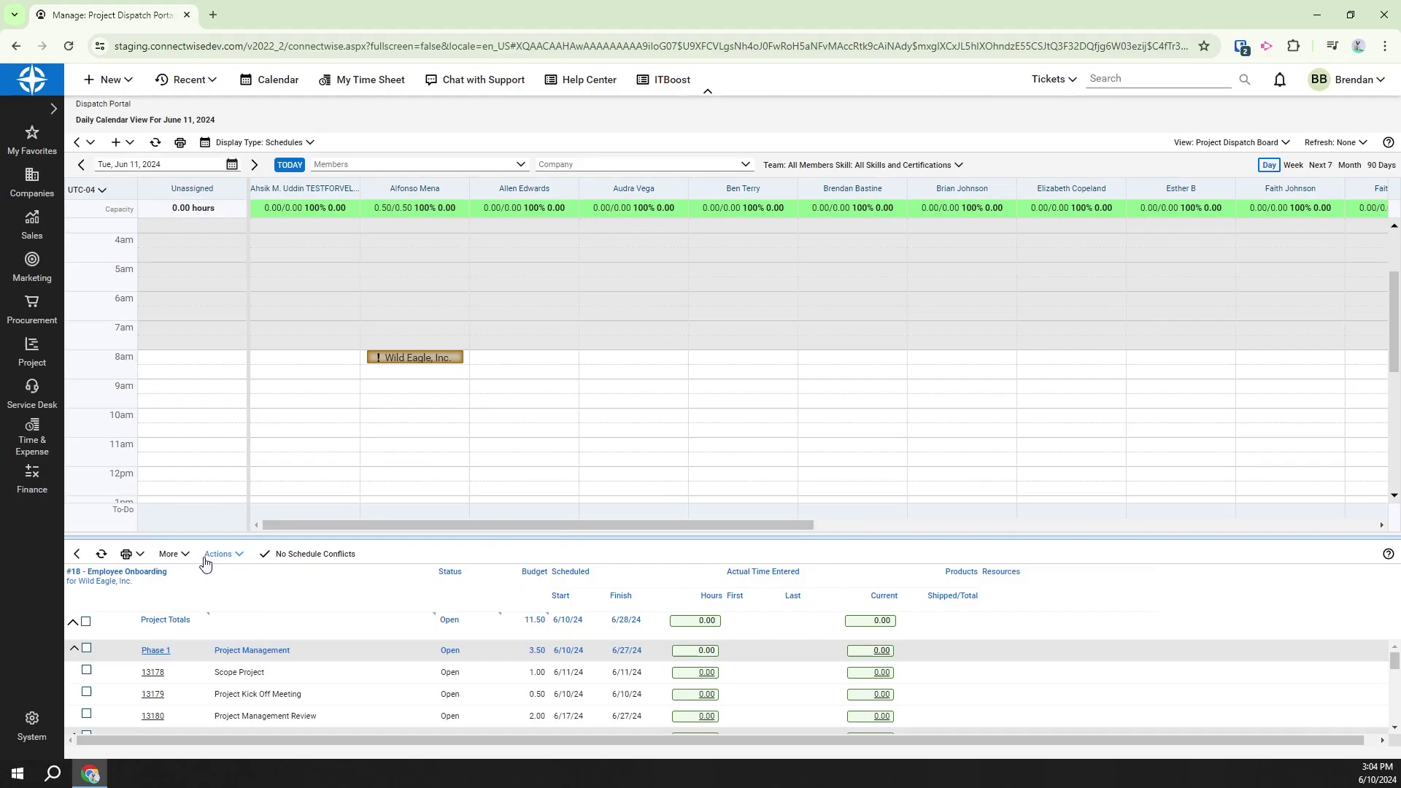
Open Scope Project ticket 13178 and show the project's Gantt chart
click(166, 680)
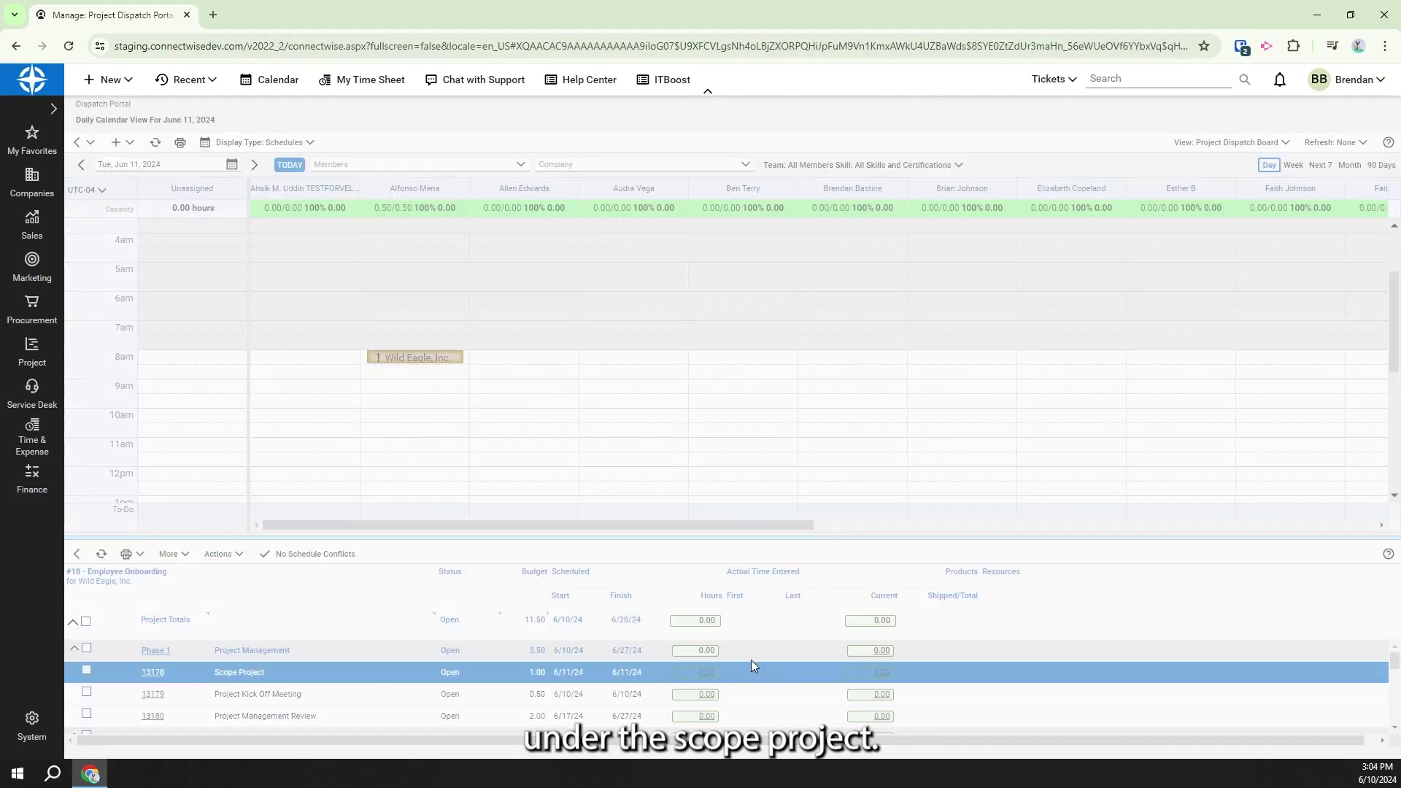
double_click(606, 672)
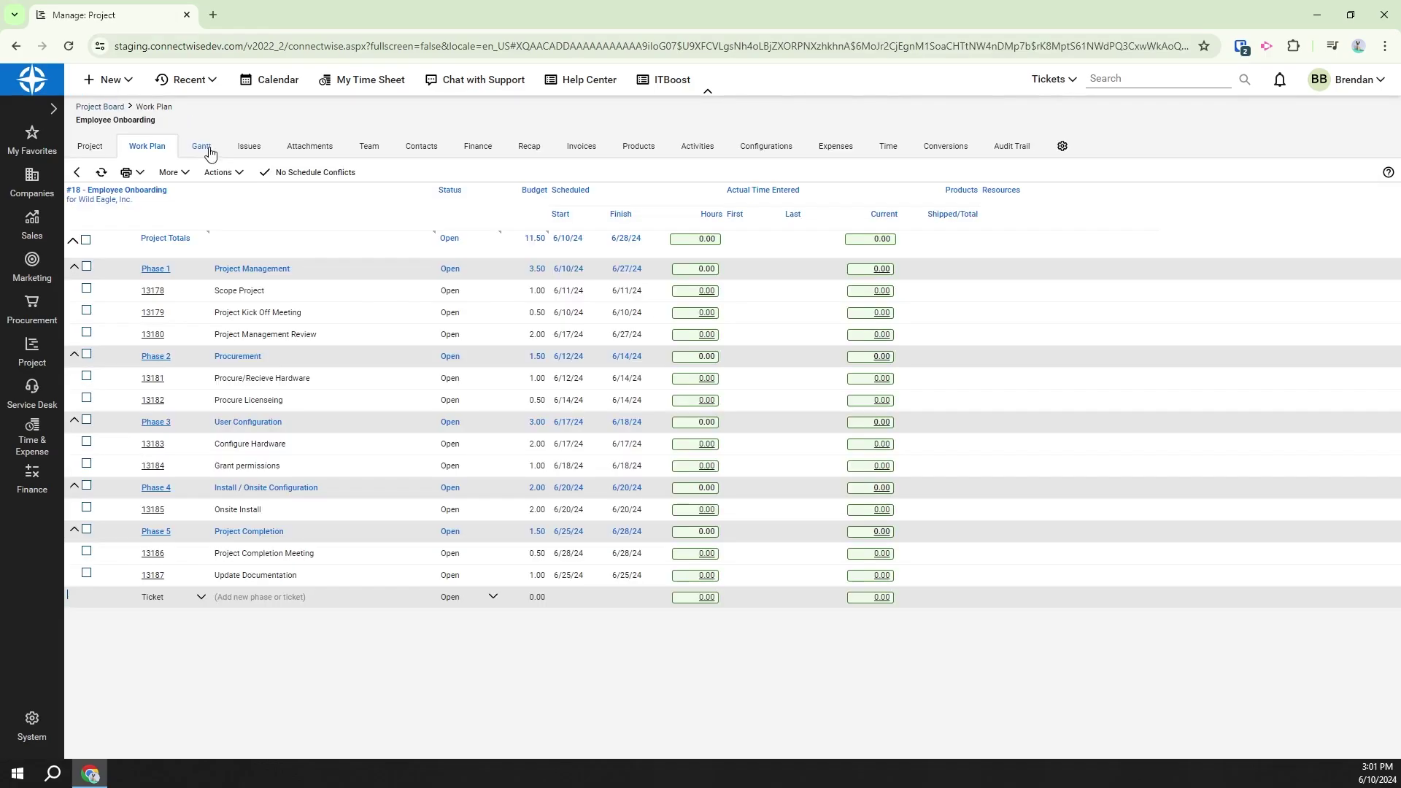
click(208, 151)
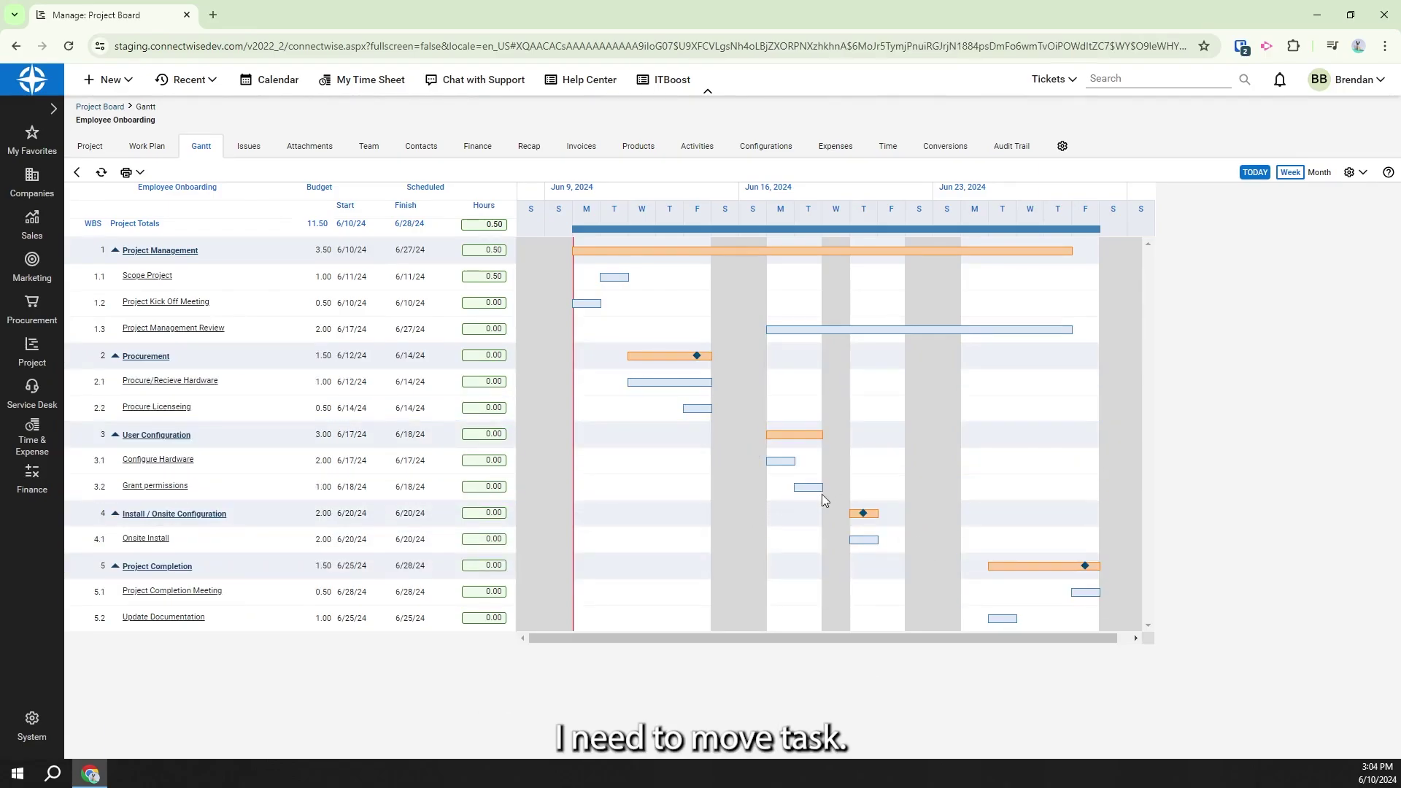
Move the Grant permissions task forward 3 days to 6/21/24 in the Gantt chart
drag(797, 492, 853, 488)
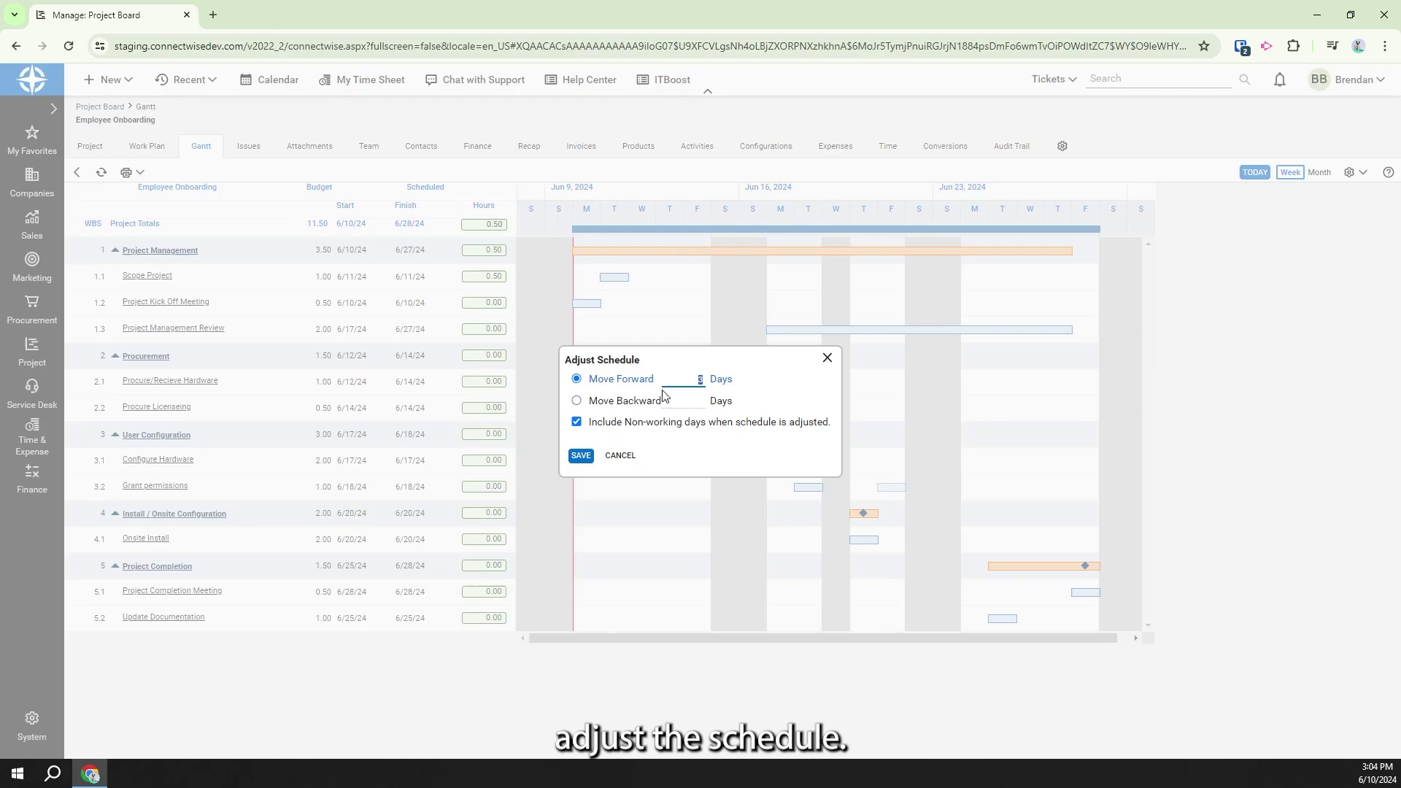
click(582, 456)
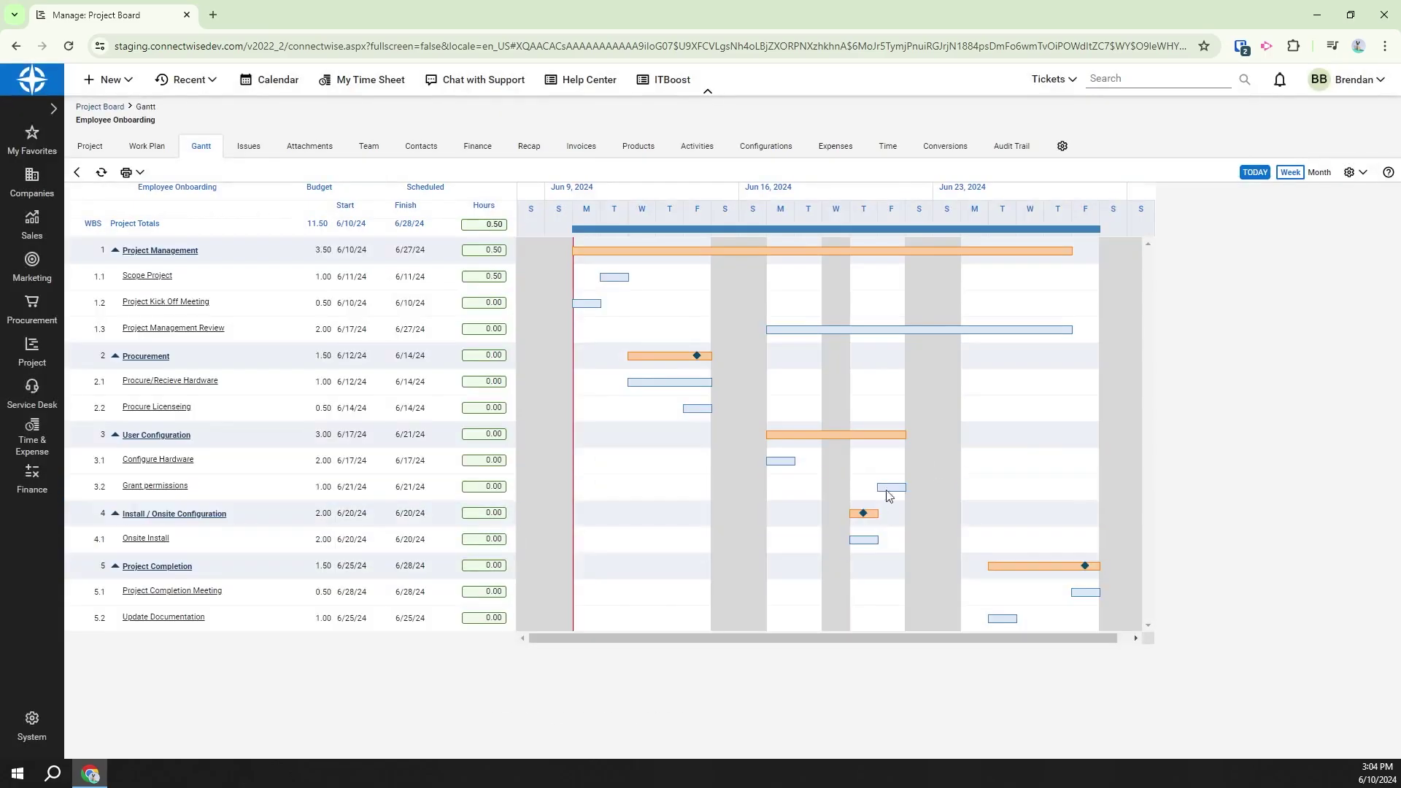